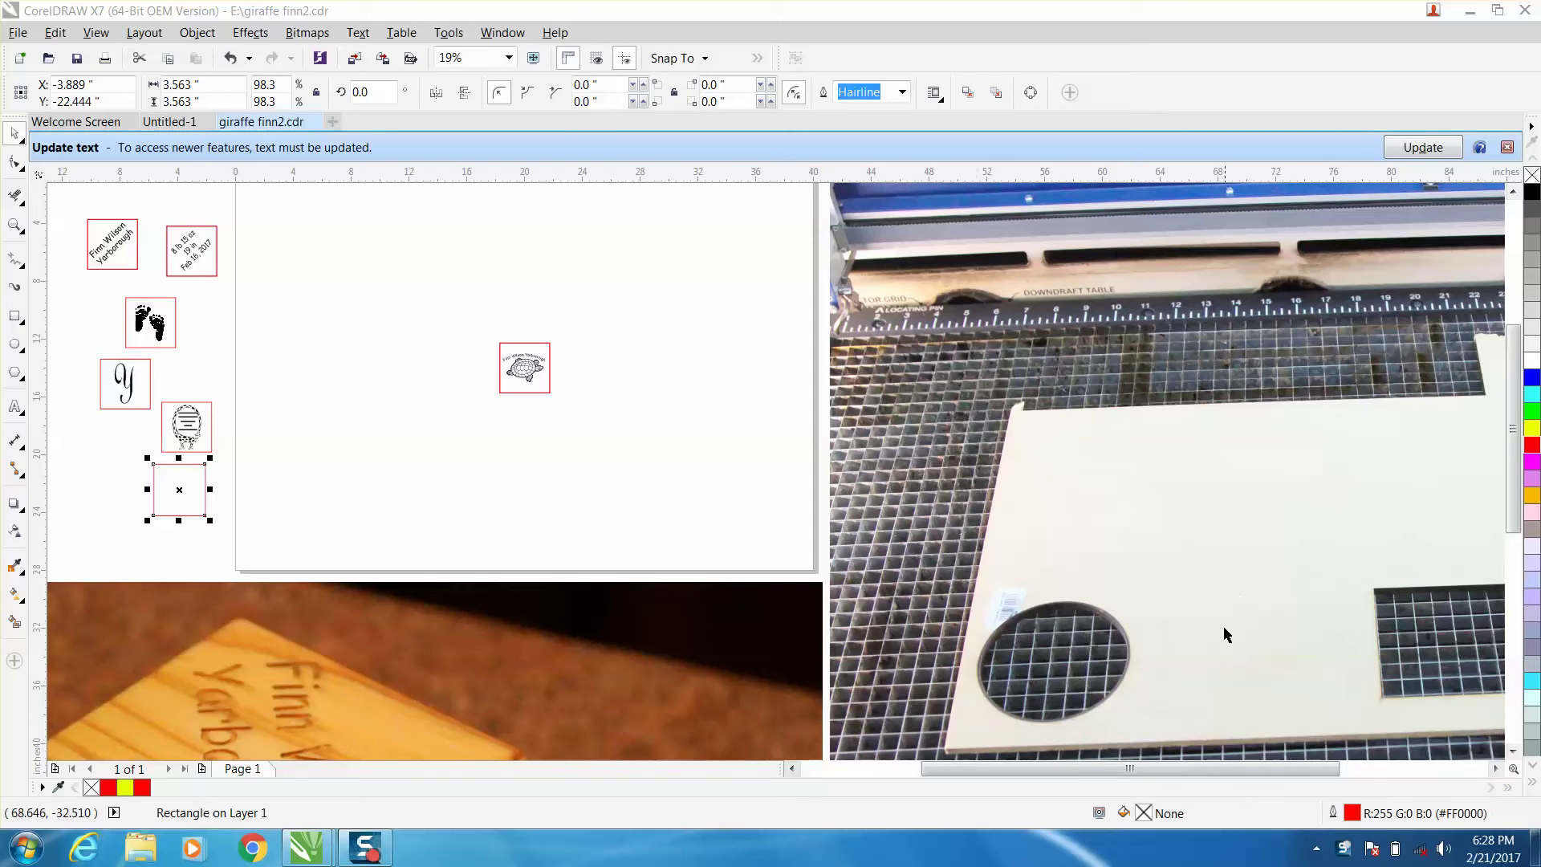
Zoom in on the page and laser-bed photo, then centre the empty 3.563-inch jig square on the page.
left_click_drag(1513, 393, 1512, 483)
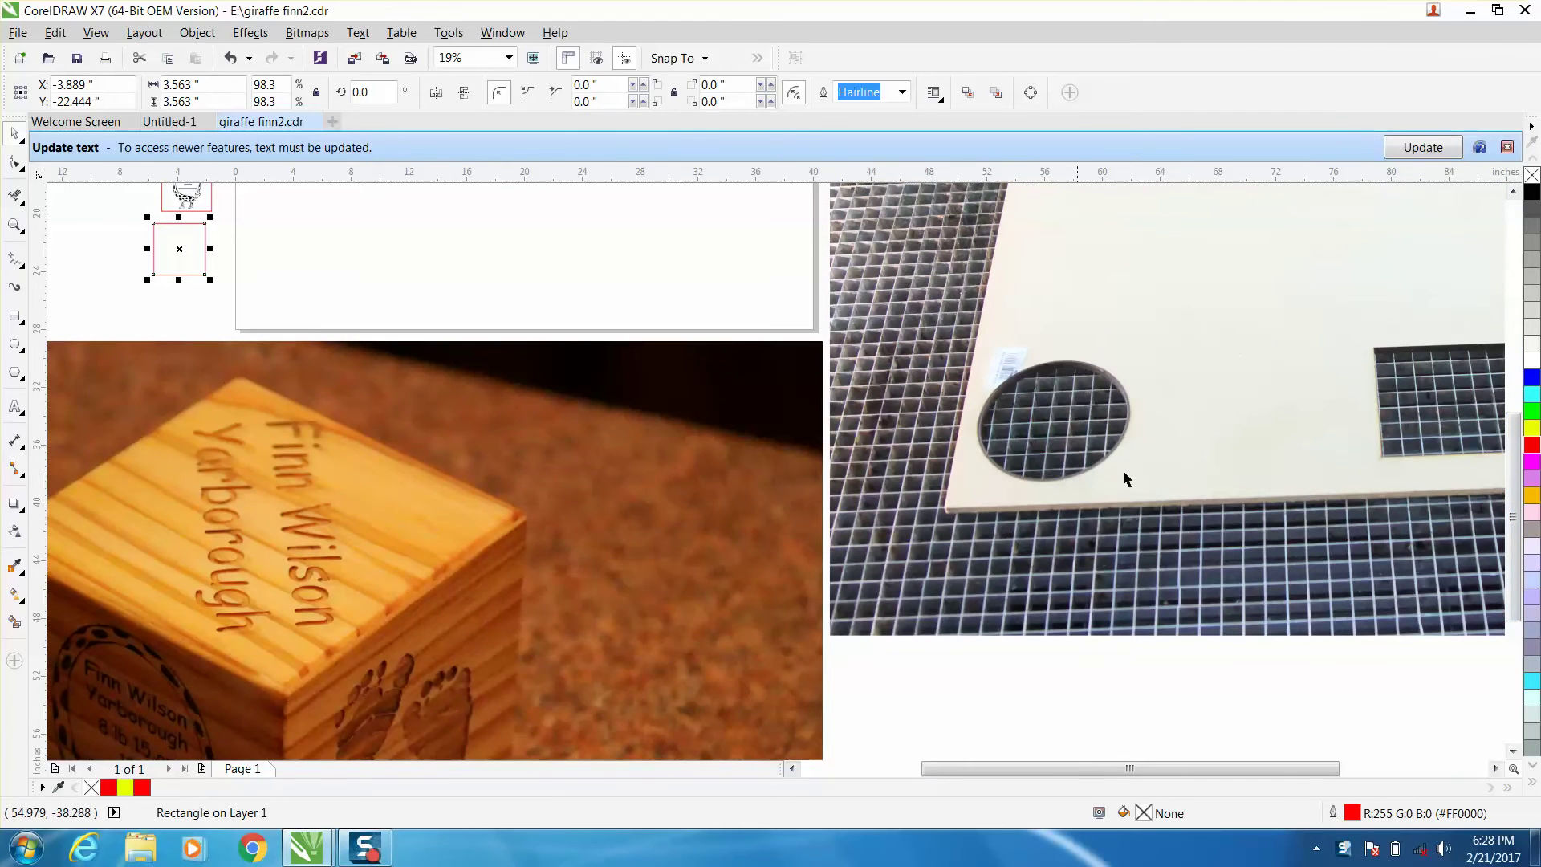
left_click_drag(1514, 458, 1514, 526)
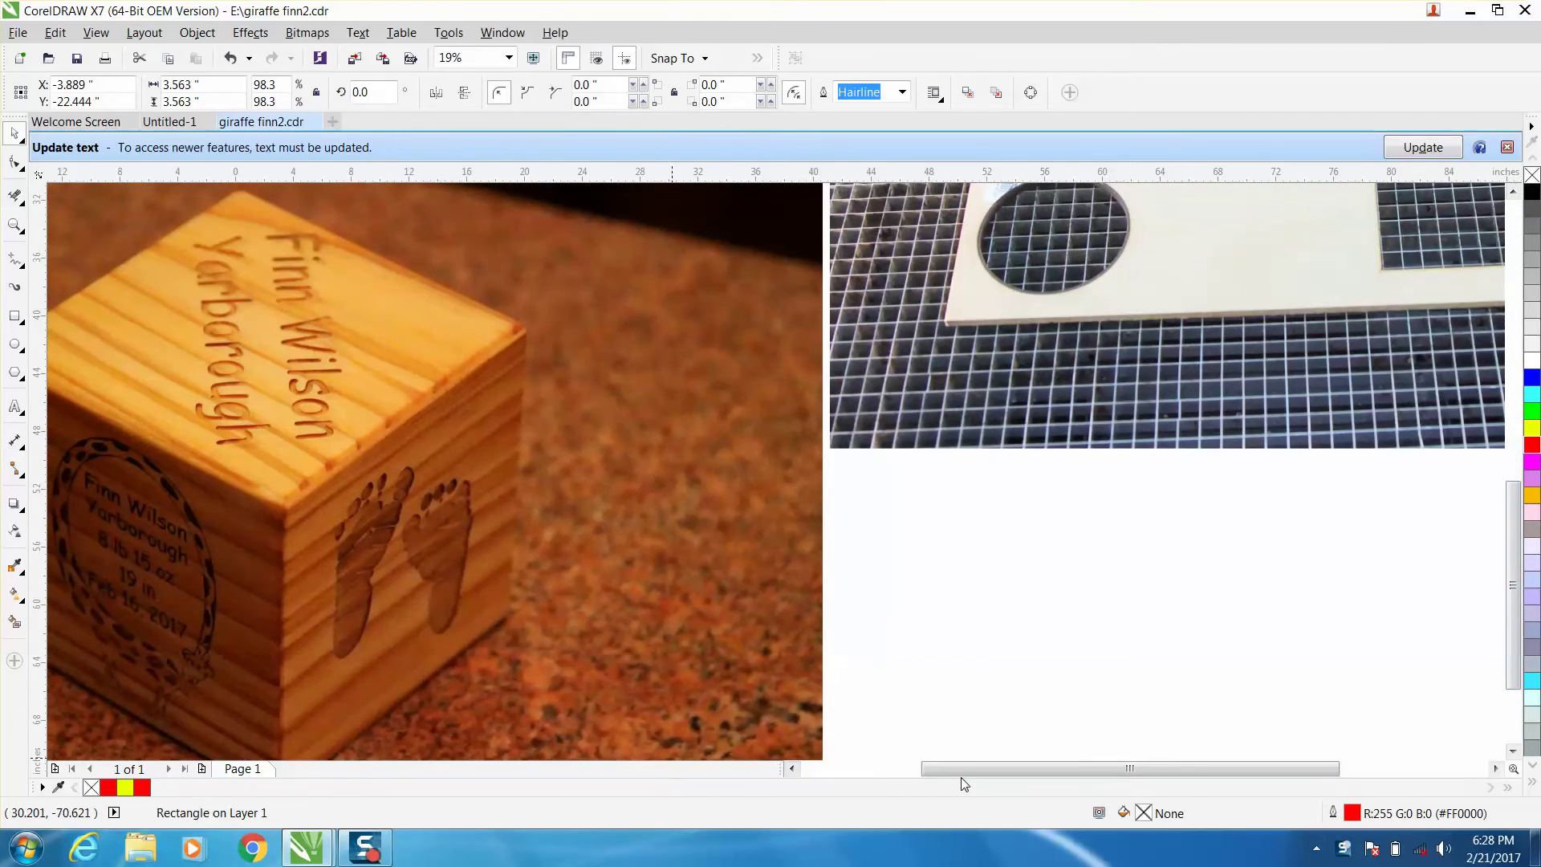
left_click_drag(979, 772, 945, 772)
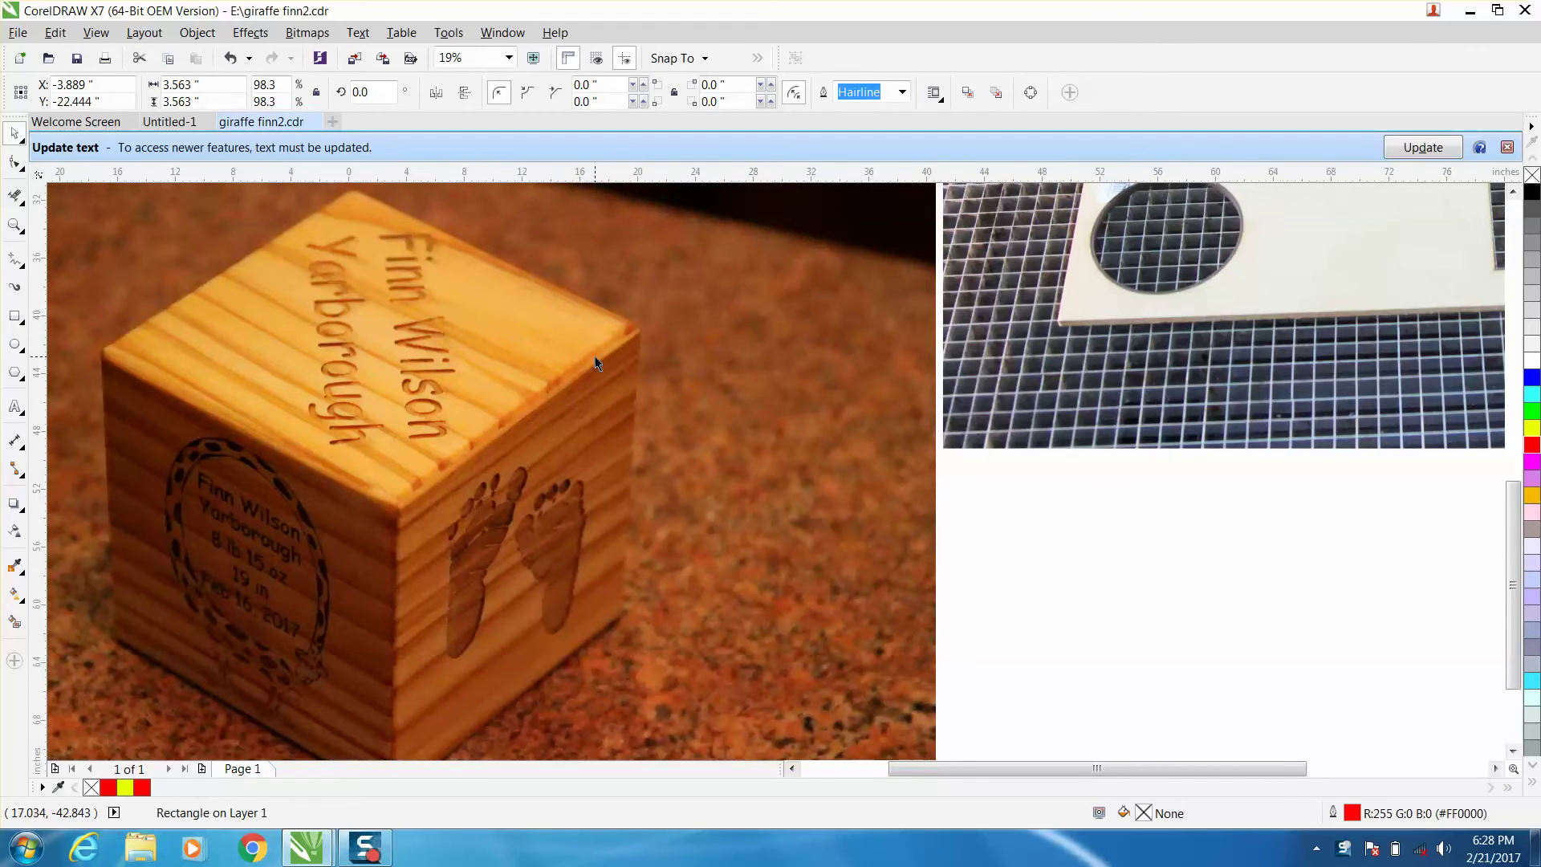
scroll(596, 363, "down", 2)
scroll(586, 366, "down", 1)
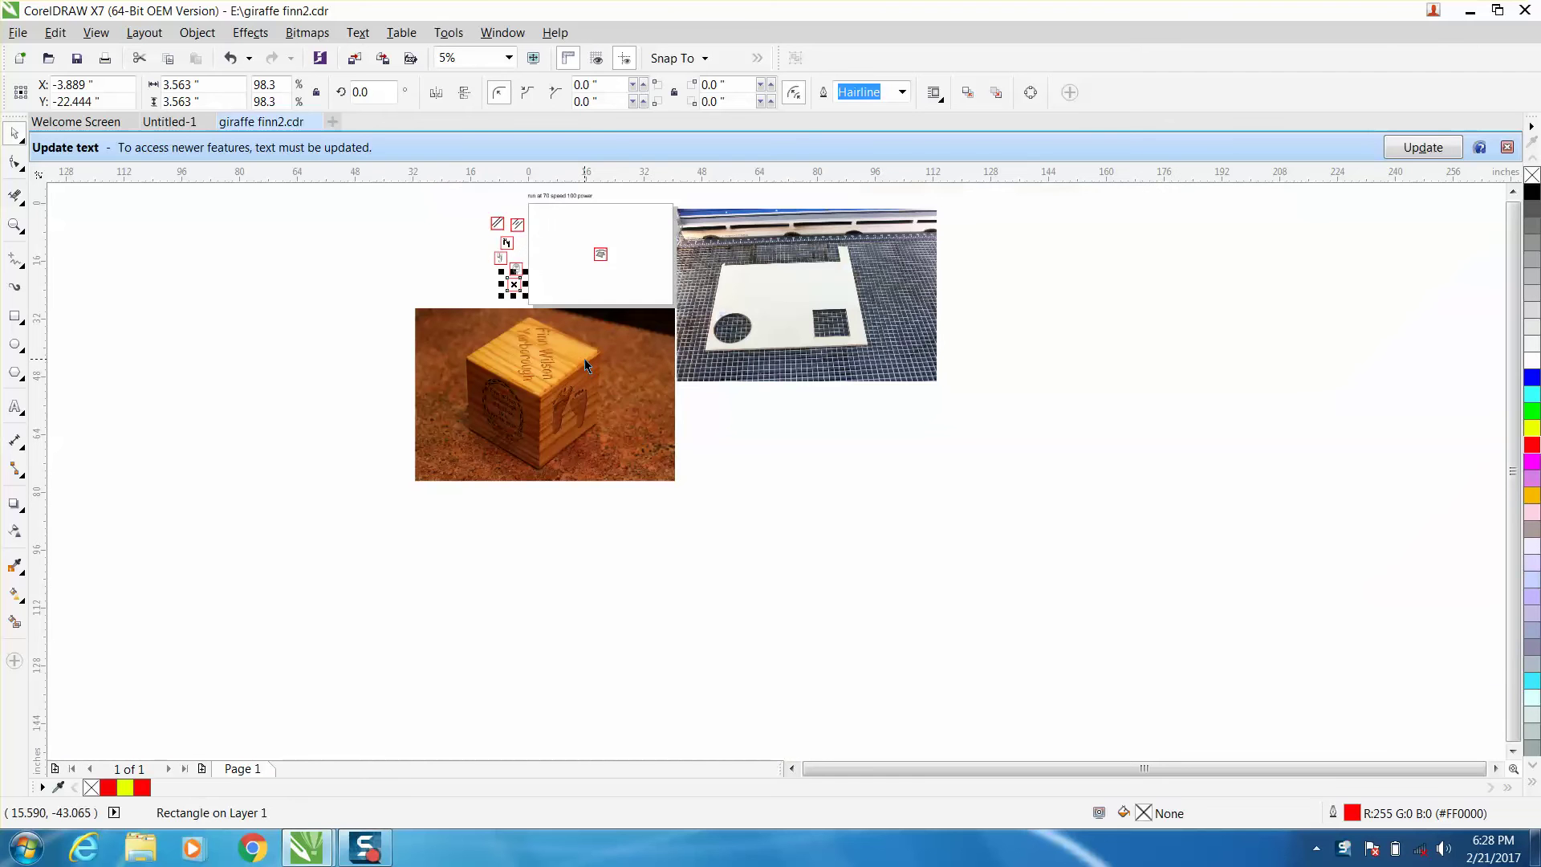
left_click(14, 225)
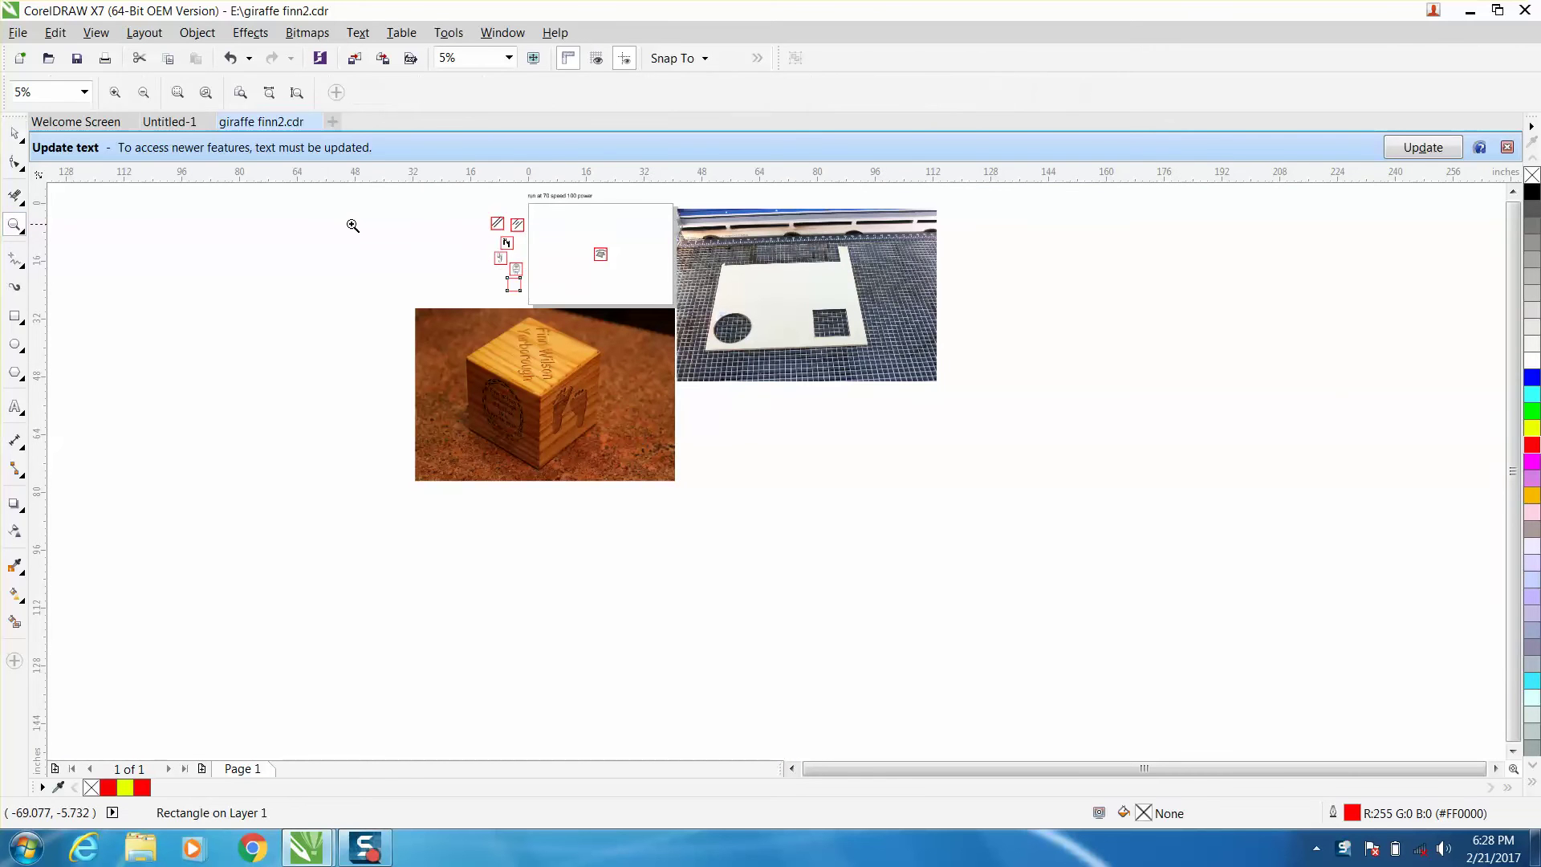
left_click_drag(508, 196, 960, 395)
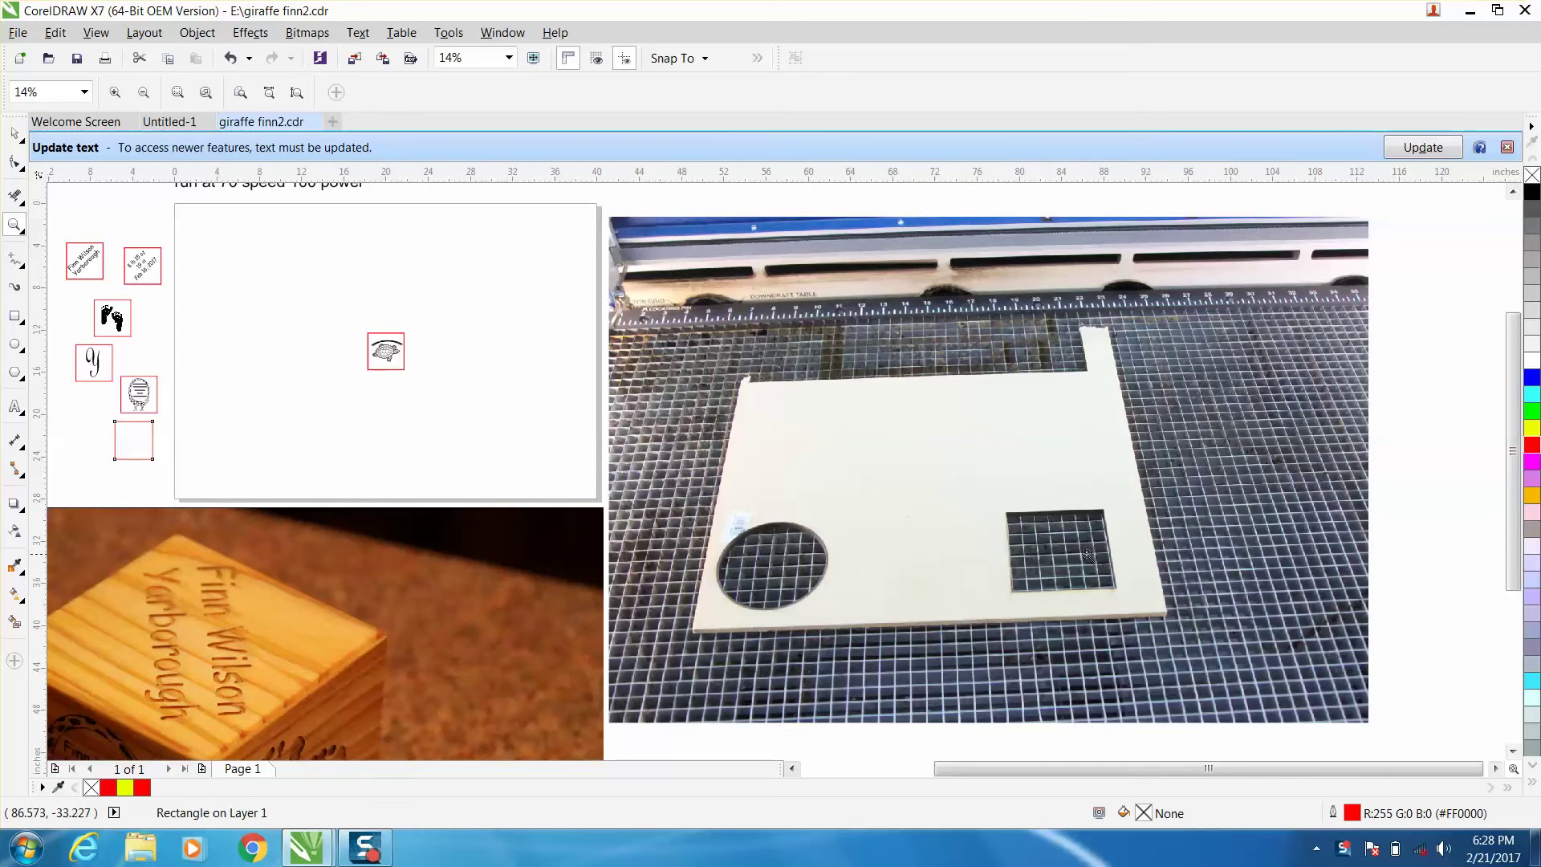
left_click(14, 134)
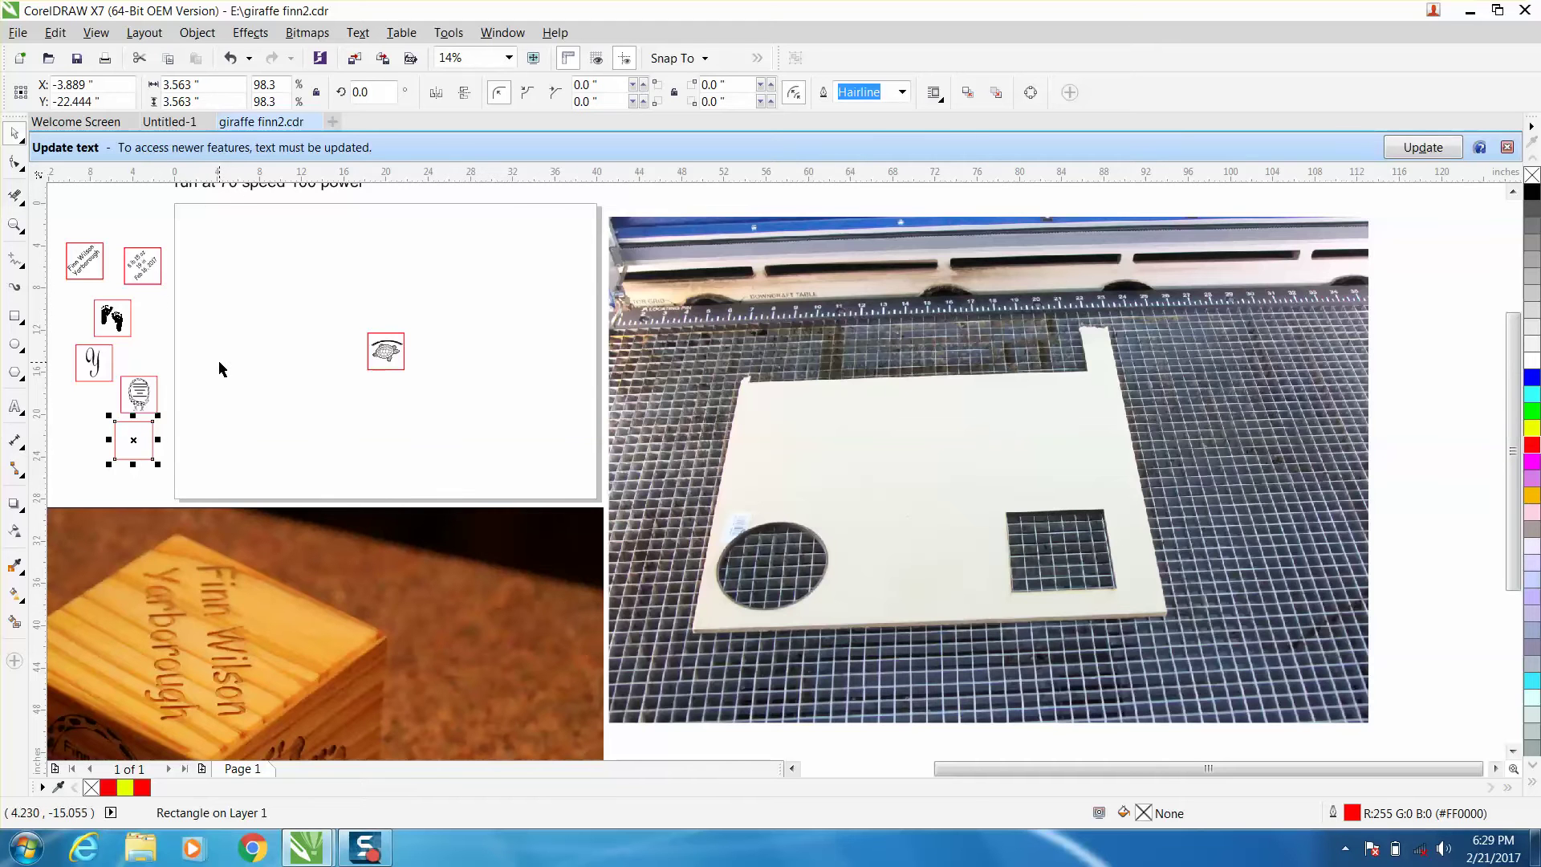
key("p")
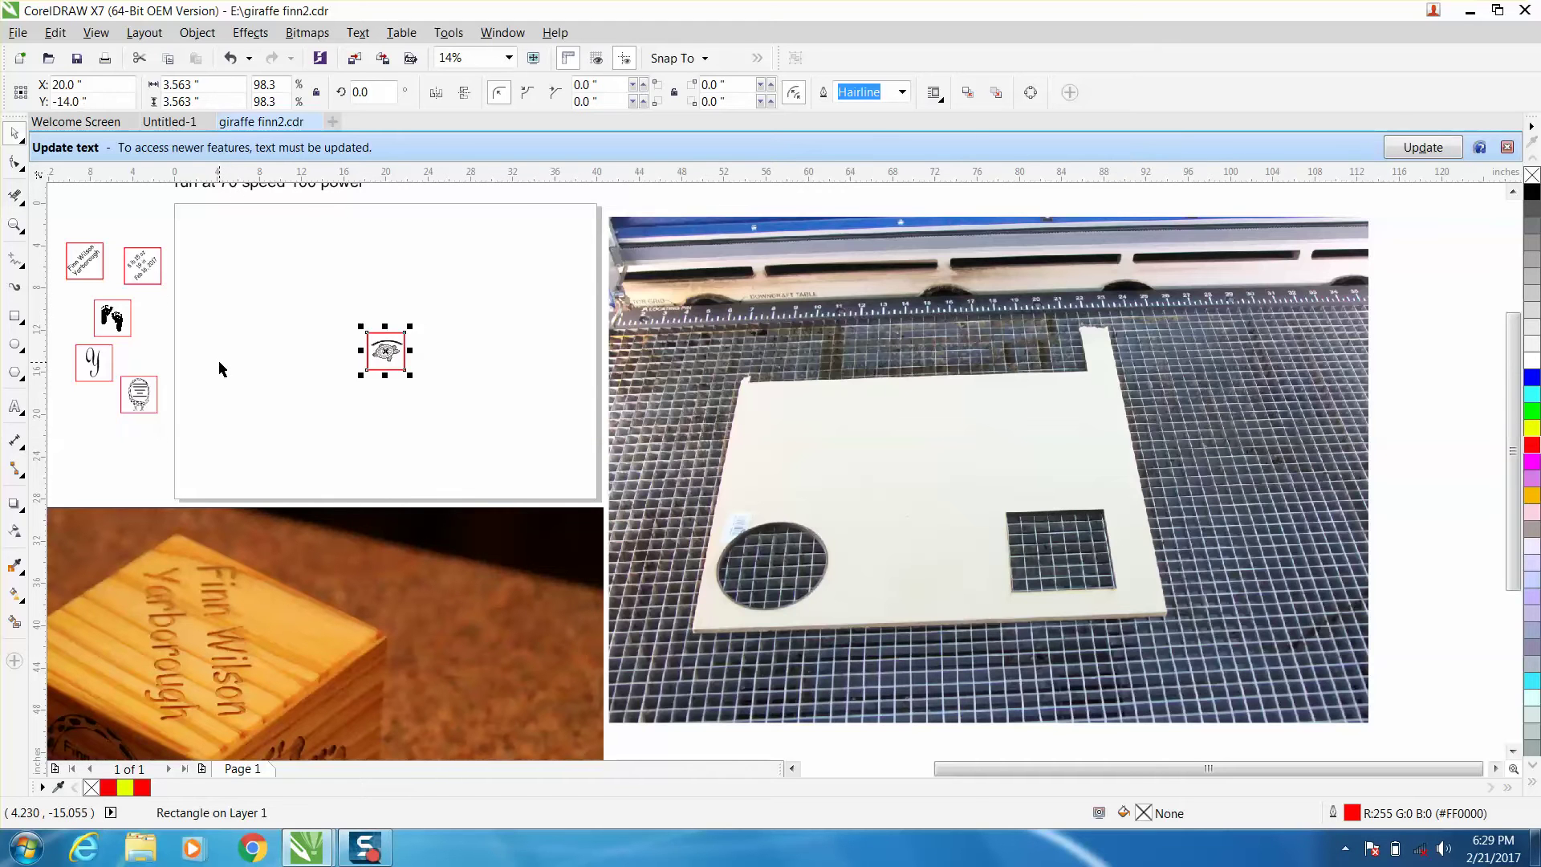
Move the turtle design group off the page below the other designs, then reselect the jig square.
left_click(443, 358)
left_click(385, 351)
left_click_drag(254, 401, 133, 446)
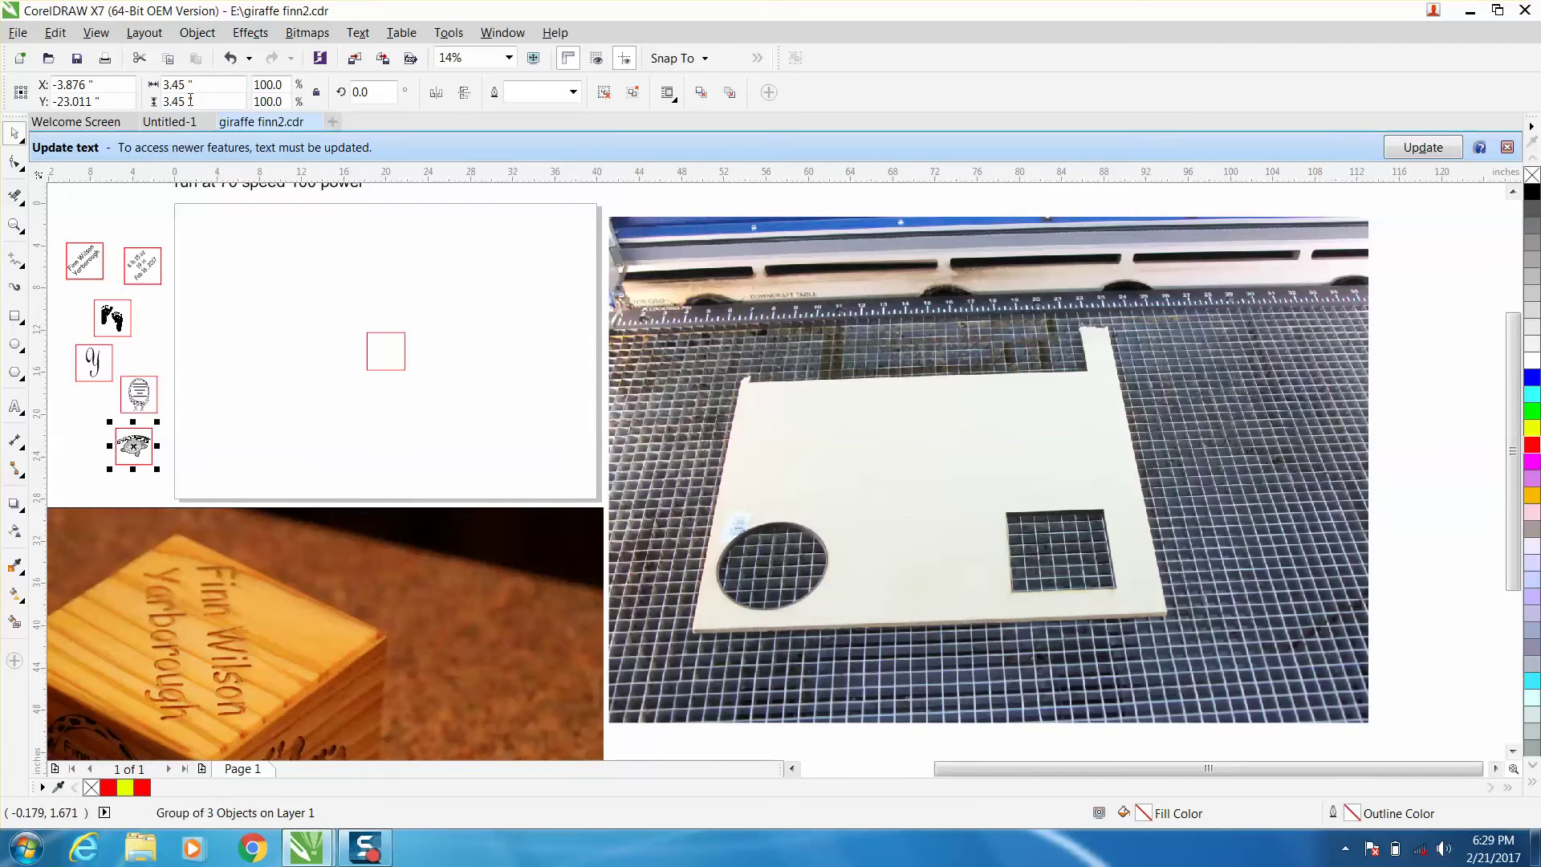
left_click(401, 333)
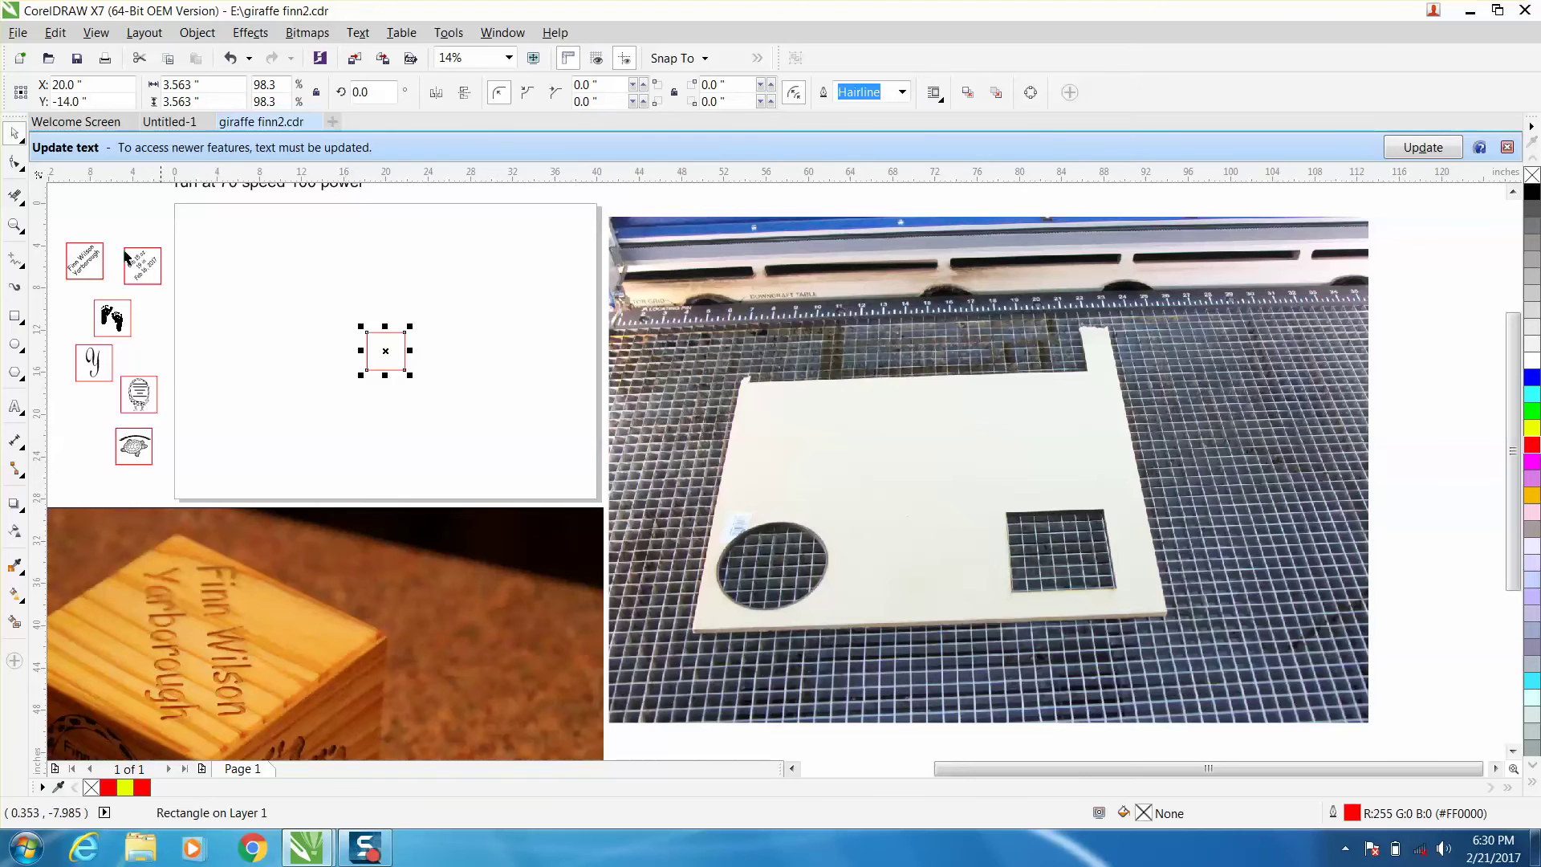
left_click(14, 227)
left_click_drag(56, 226, 292, 468)
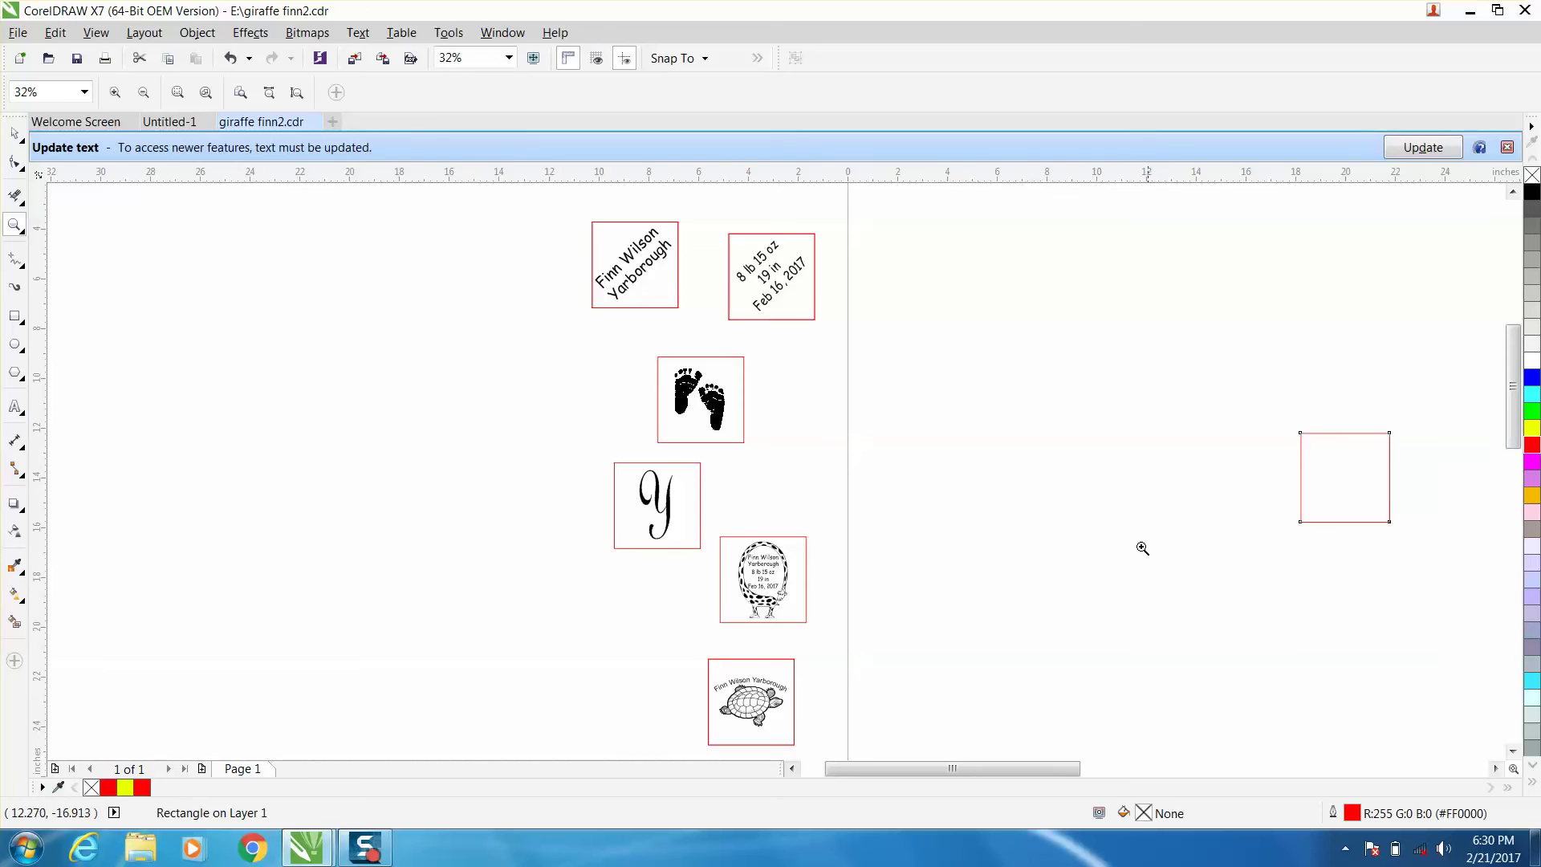
right_click(1107, 536)
right_click(1069, 524)
right_click(1068, 523)
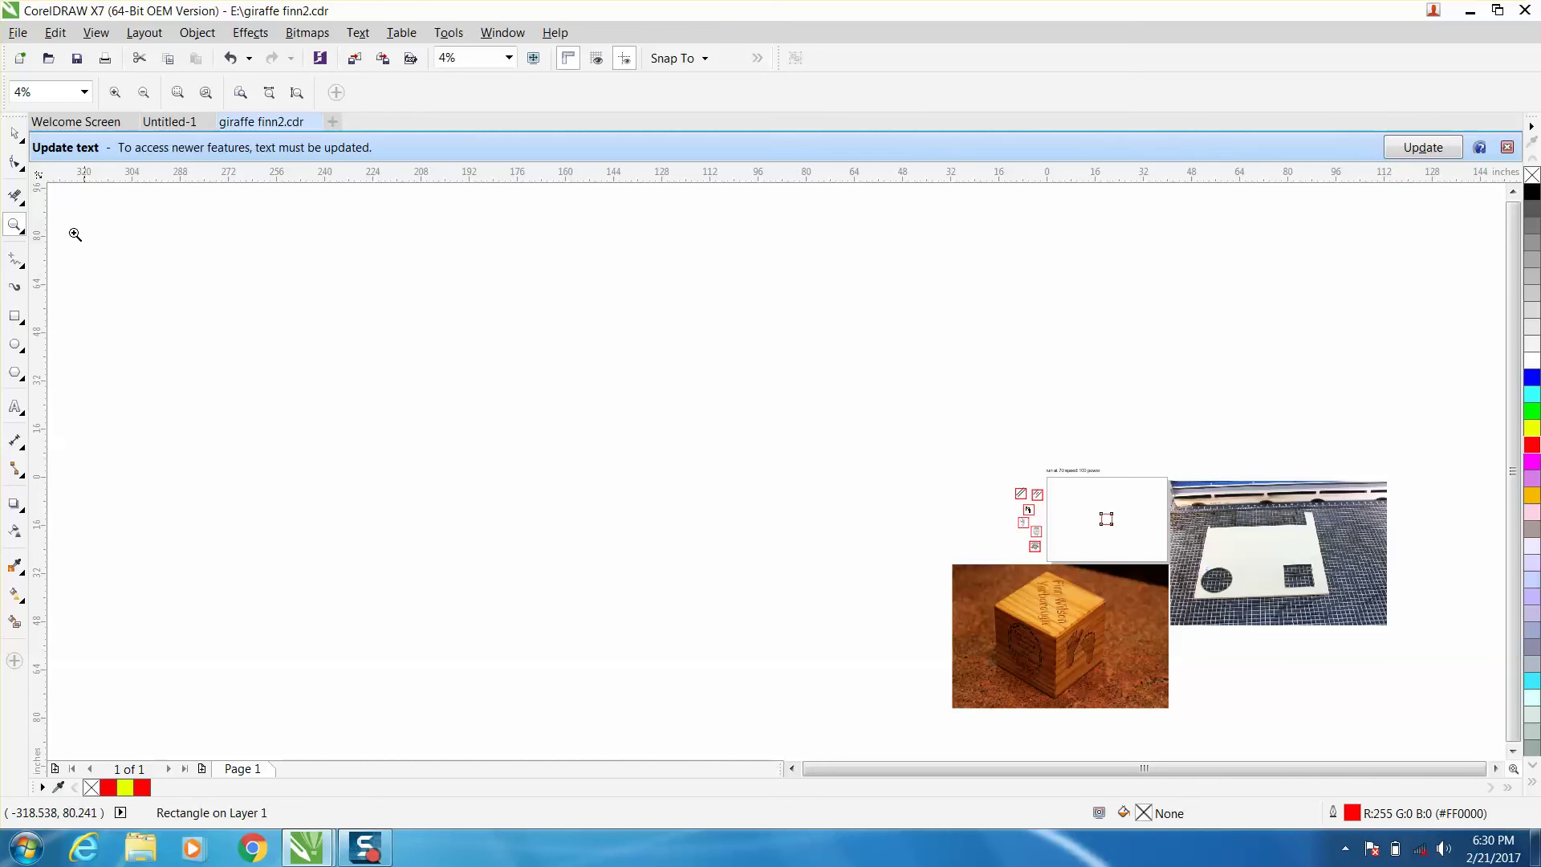
left_click_drag(991, 464, 1234, 612)
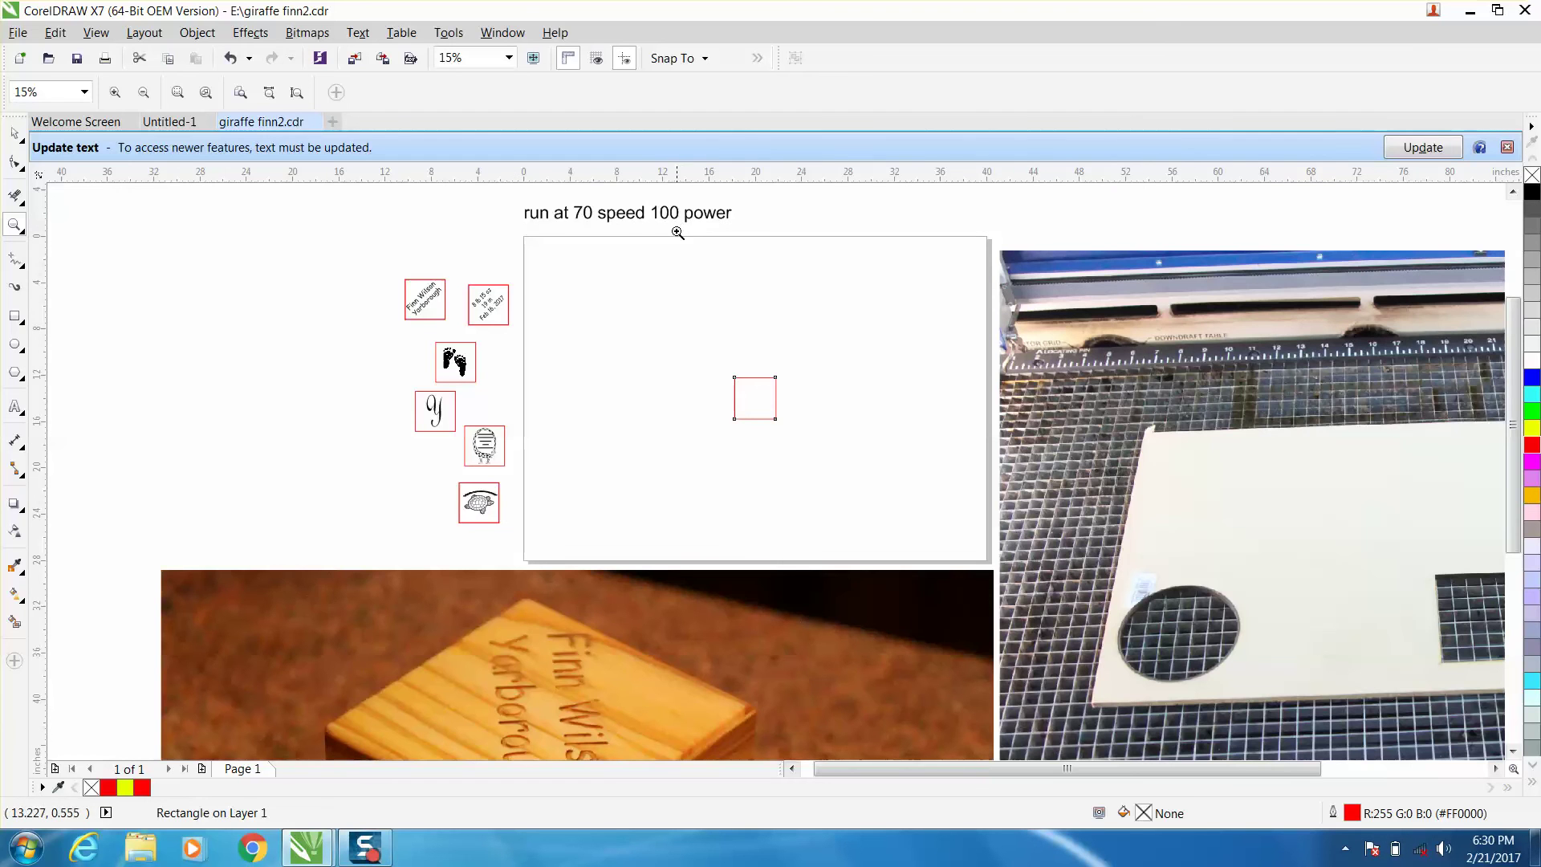
Select the giraffe design and centre it inside the jig square.
left_click(15, 133)
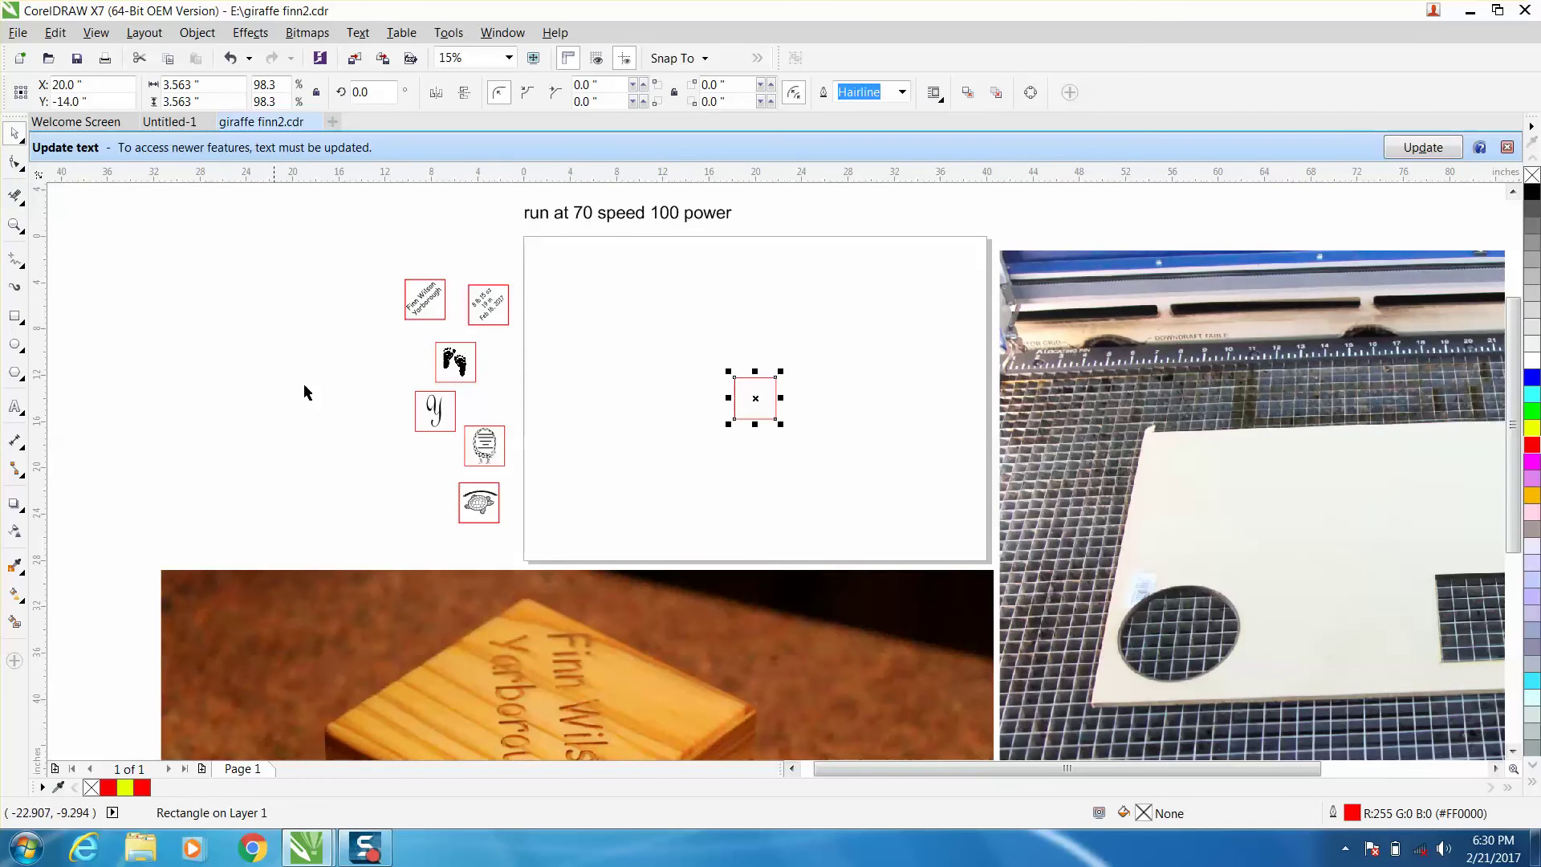
left_click(484, 441)
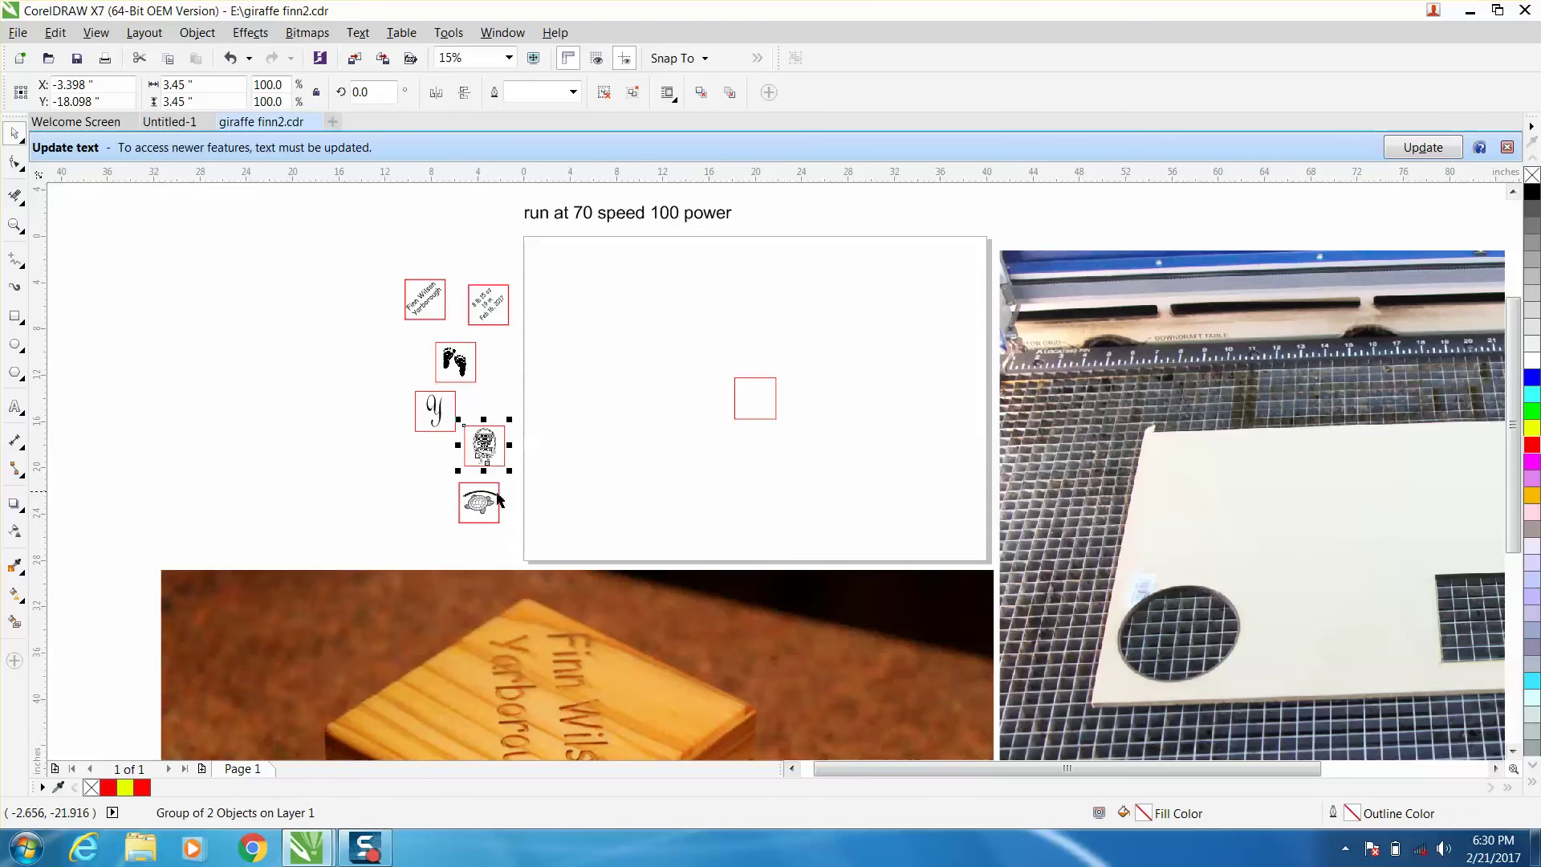
scroll(497, 492, "up", 2)
key("ctrl+z")
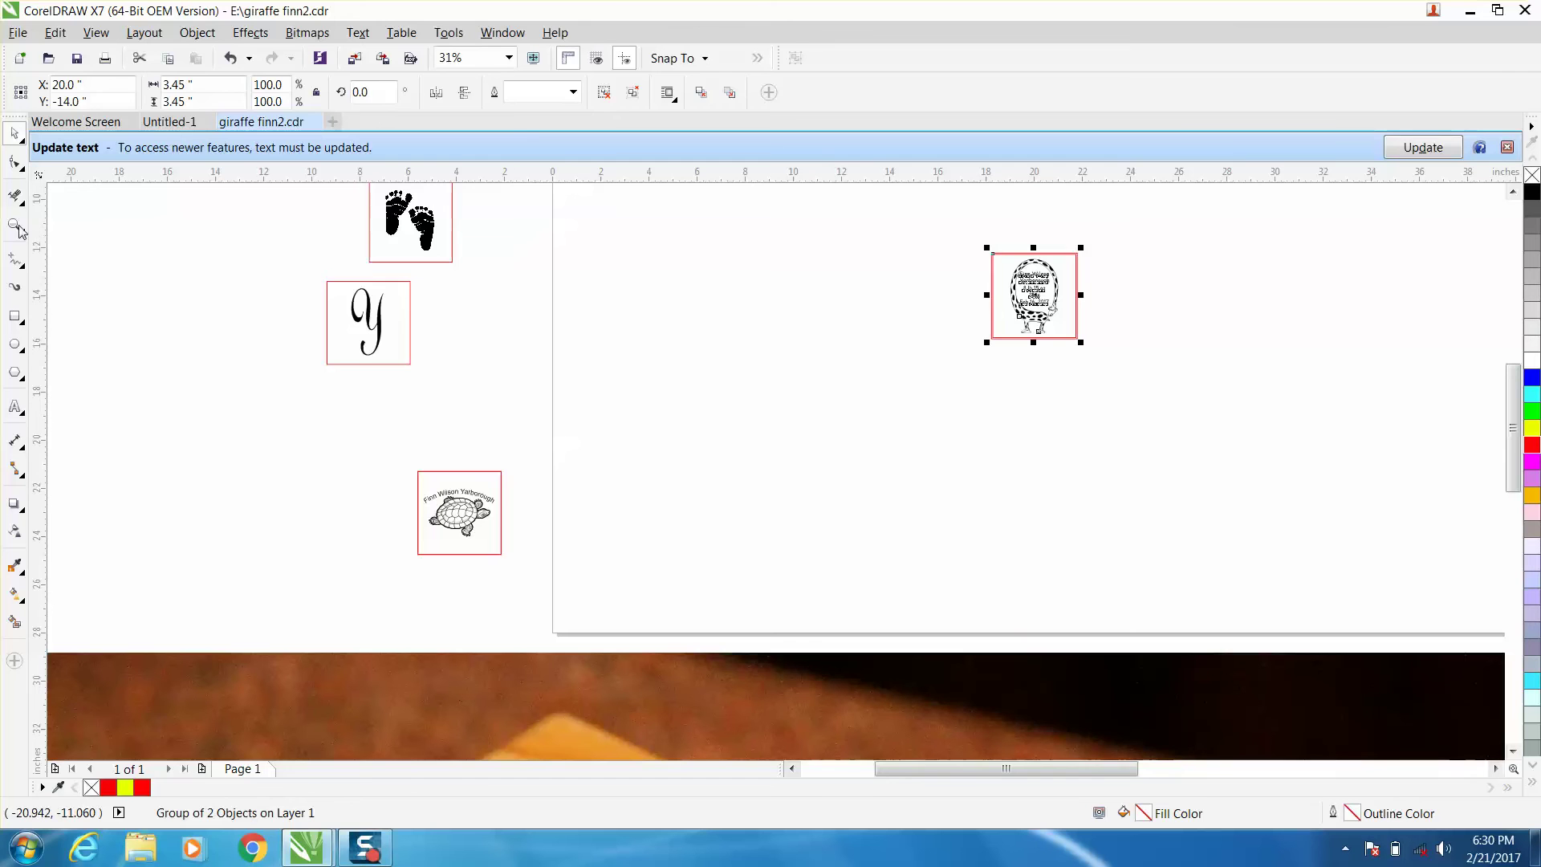
Zoom in to check the centred giraffe, then reframe on the side designs and laser page.
key("z")
left_click_drag(962, 245, 1129, 379)
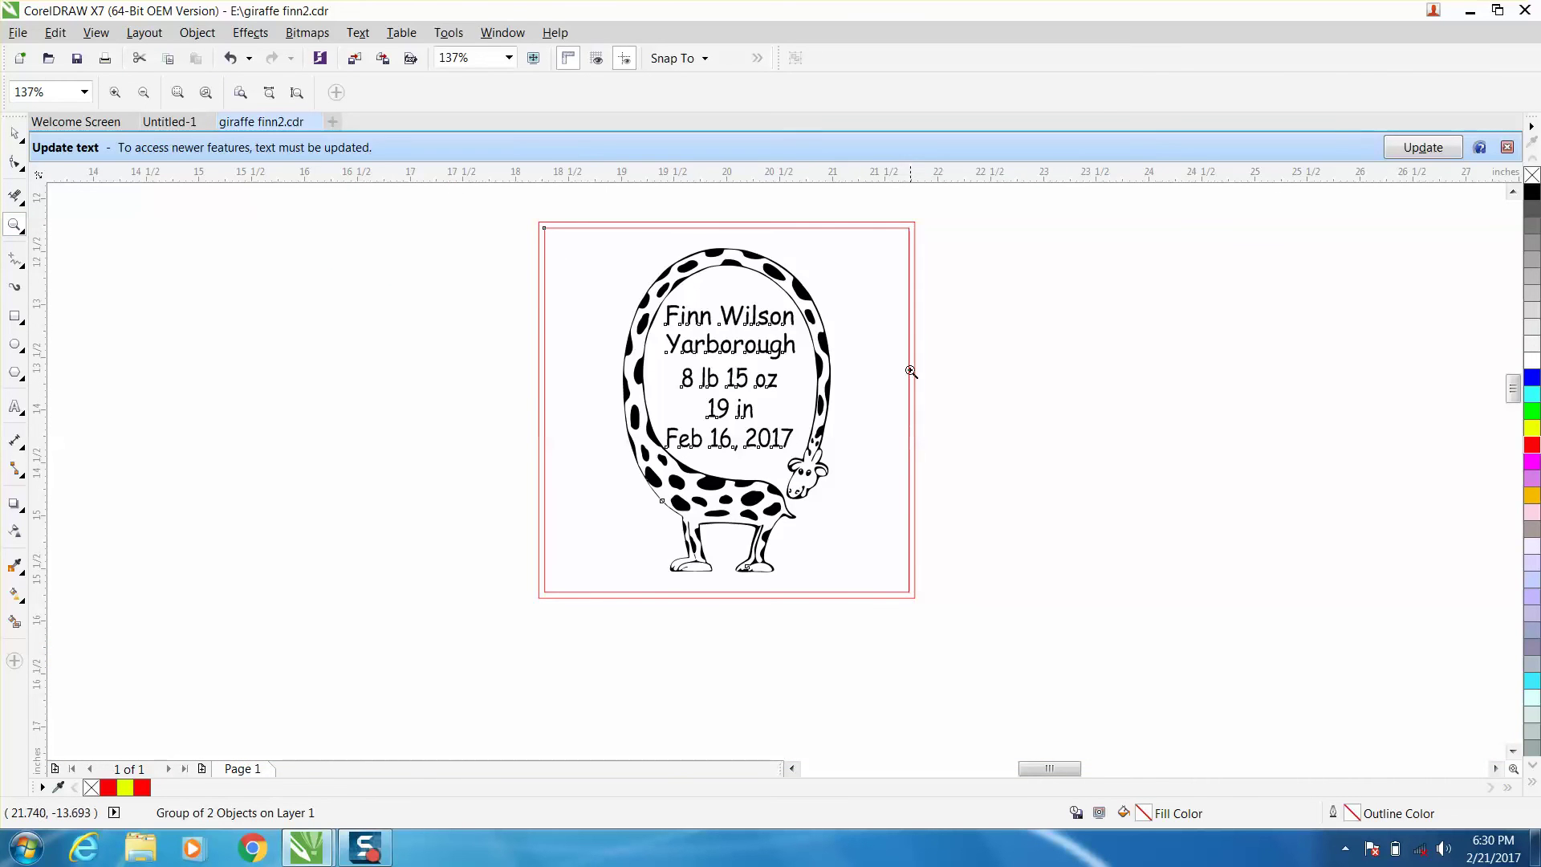
scroll(874, 316, "down", 6)
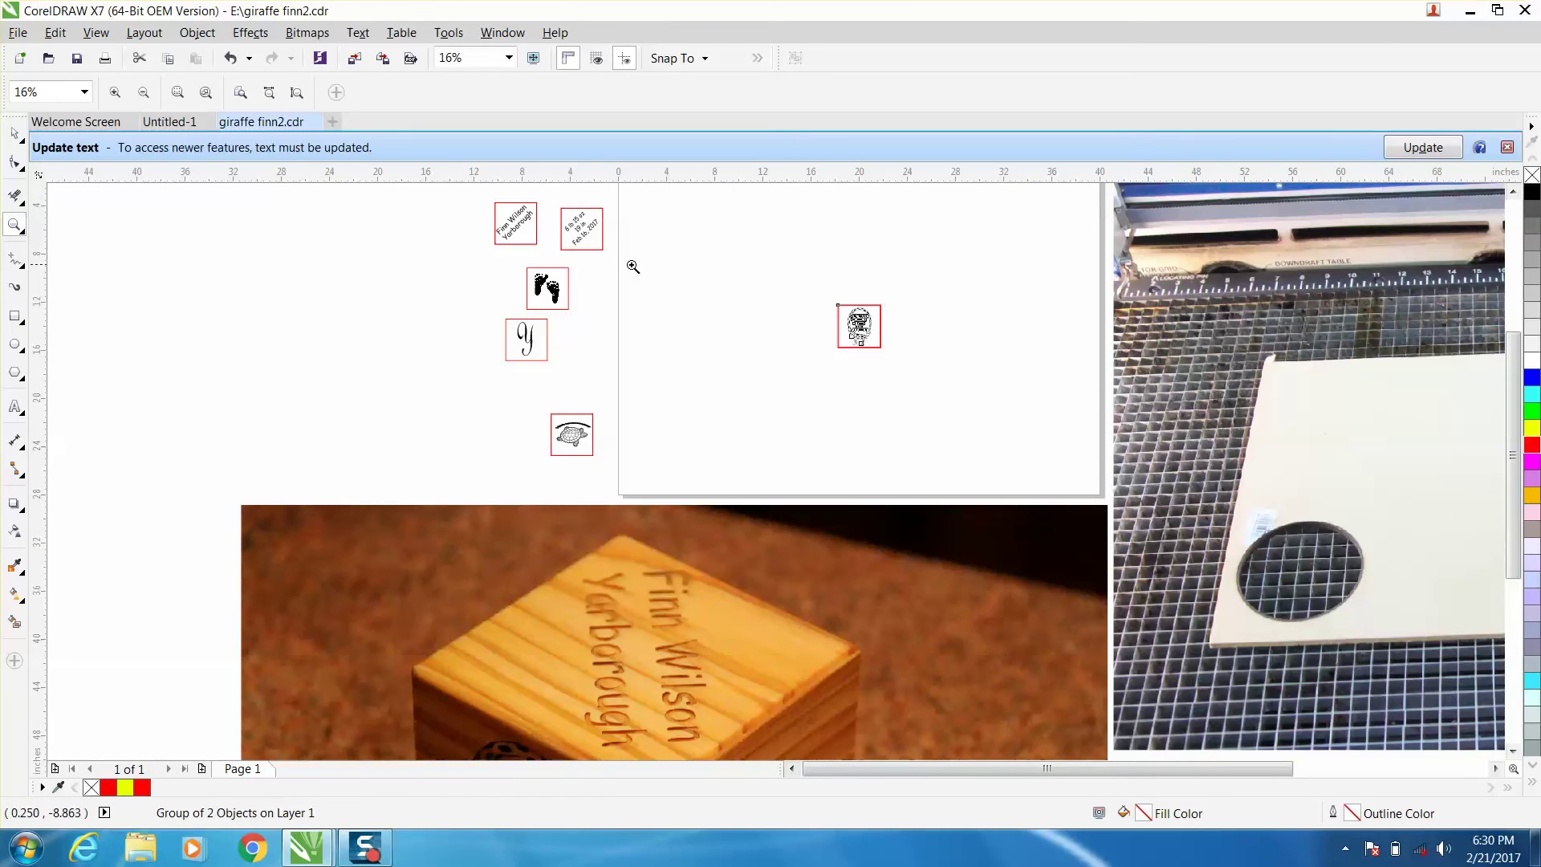
left_click_drag(451, 209, 1003, 494)
Move the giraffe design out of the jig to sit beside the Y design.
key("space")
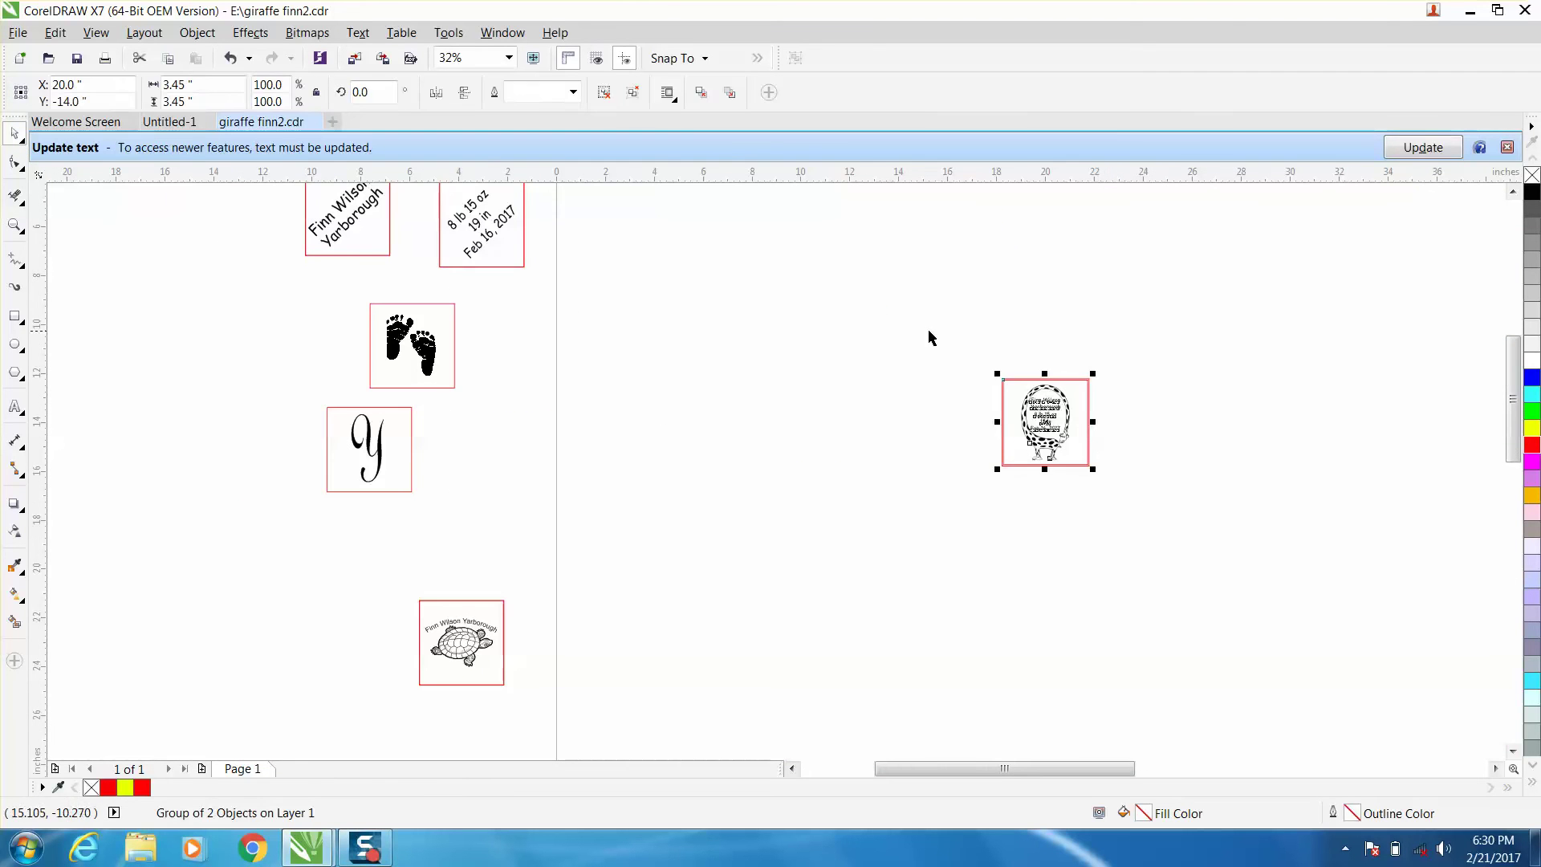
left_click(931, 337)
left_click(1003, 417)
left_click_drag(1003, 417, 434, 435)
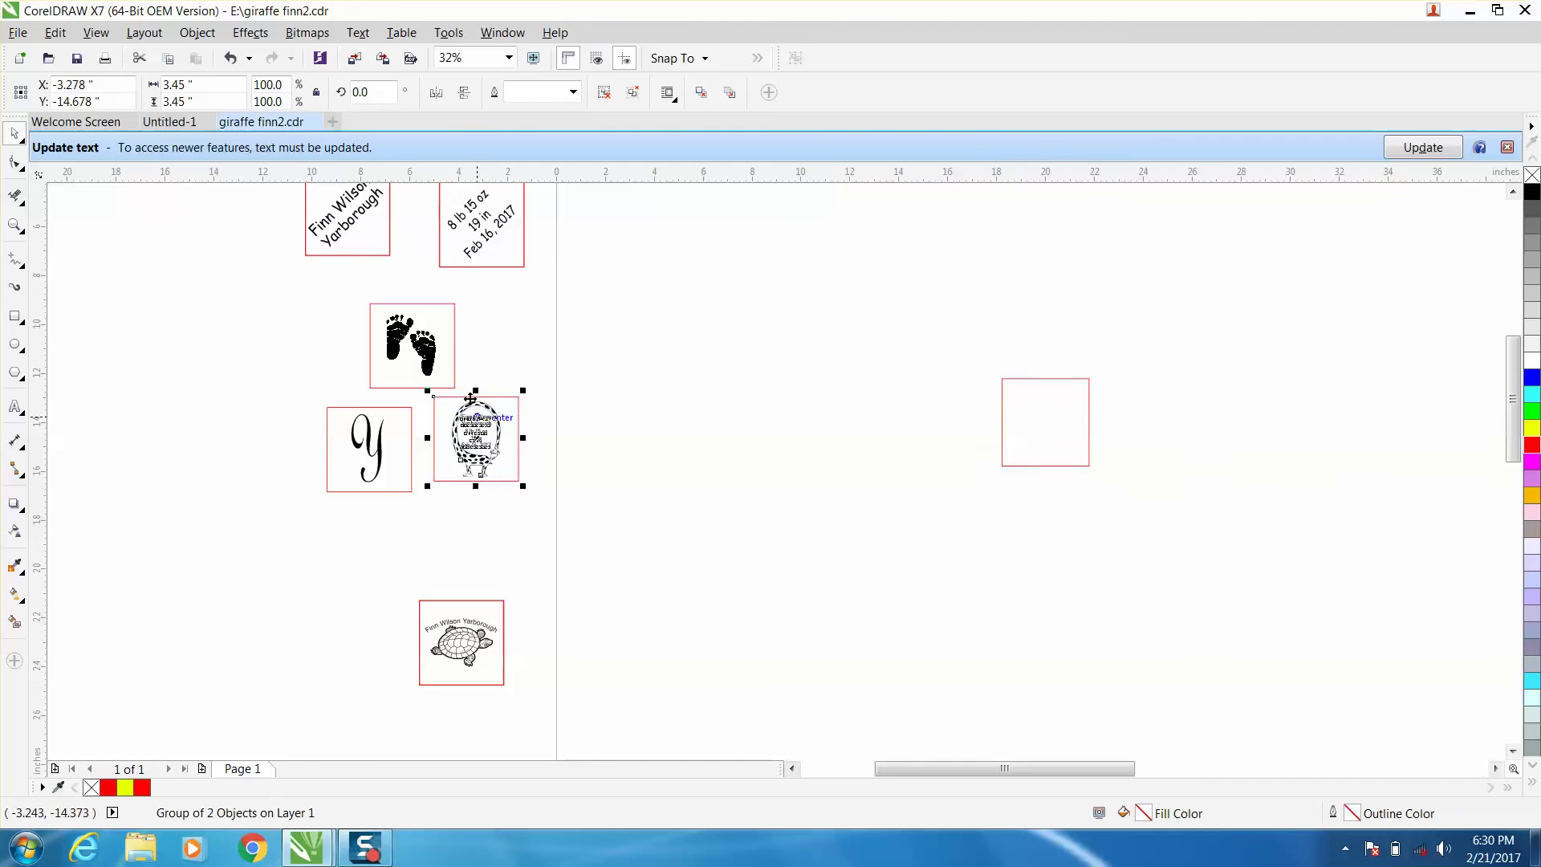
Centre the footprints design in the jig square, then move it back out among the side designs.
left_click(421, 347)
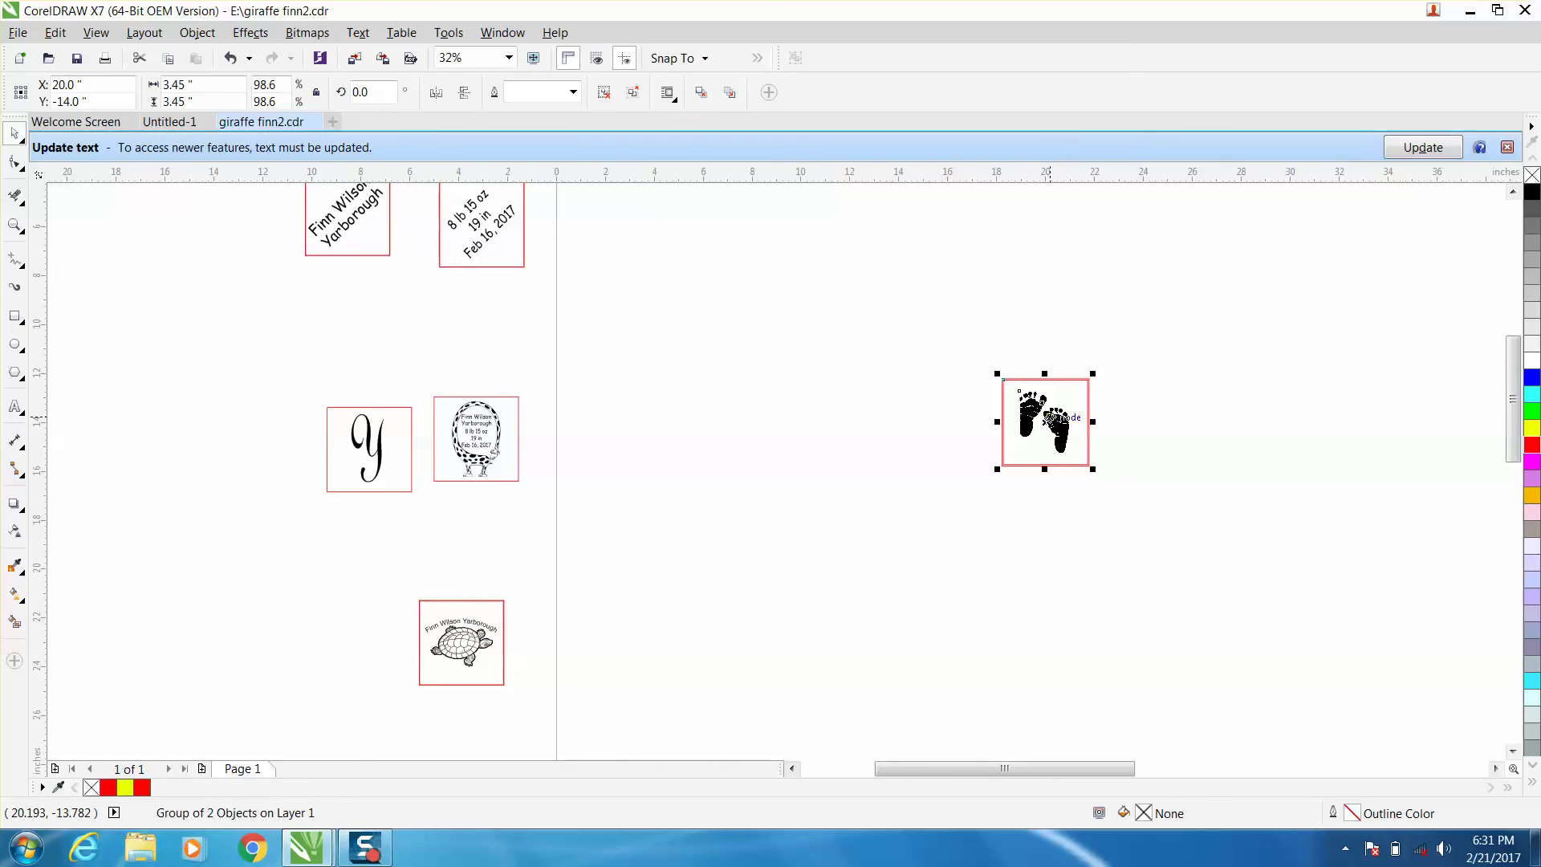
left_click_drag(1047, 416, 469, 293)
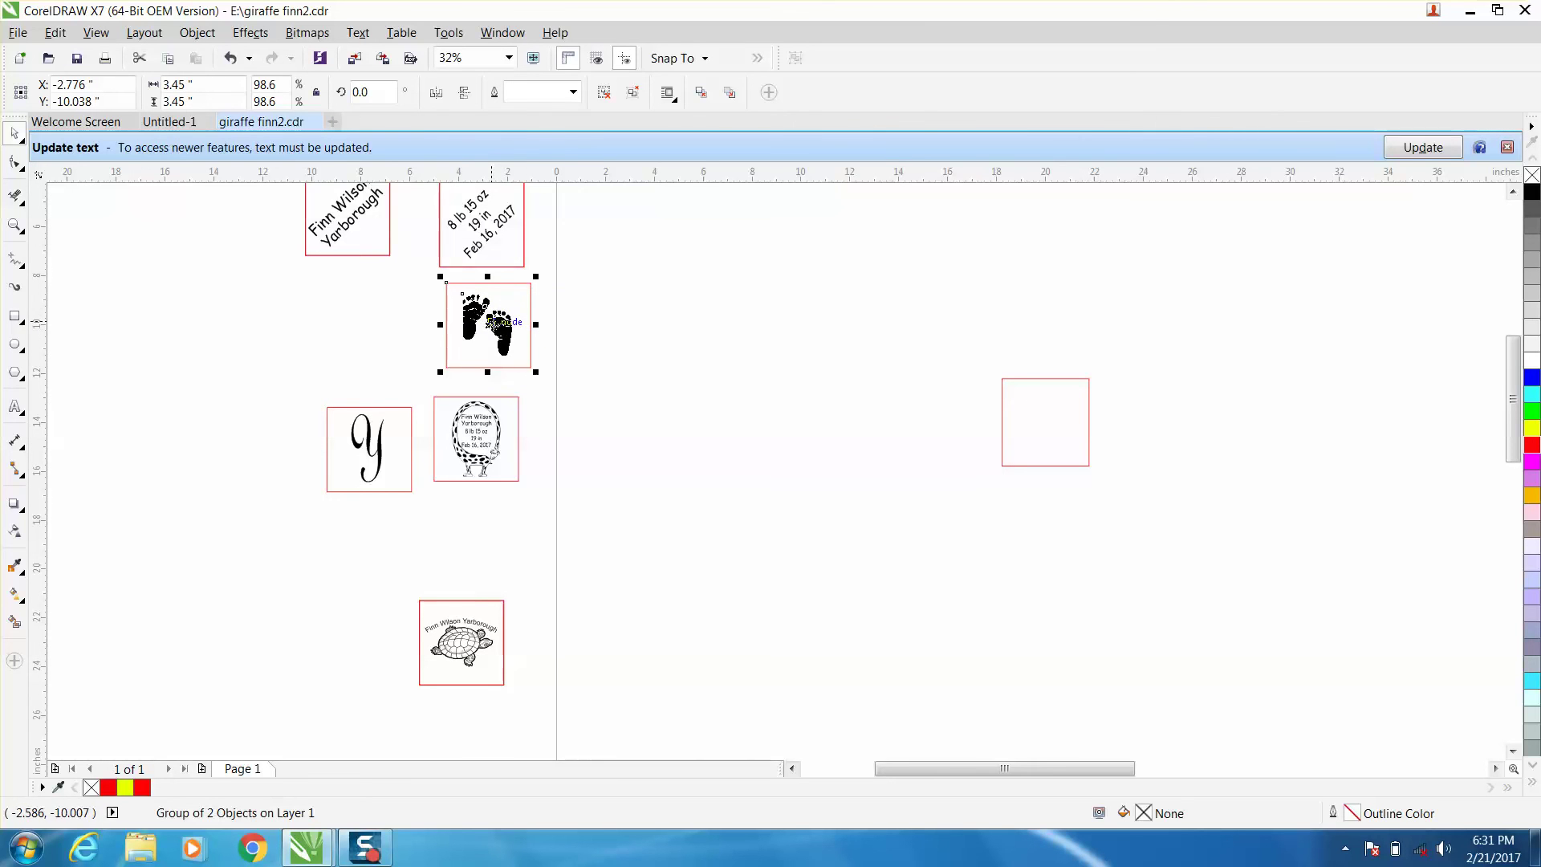
left_click(15, 224)
left_click_drag(407, 579, 581, 706)
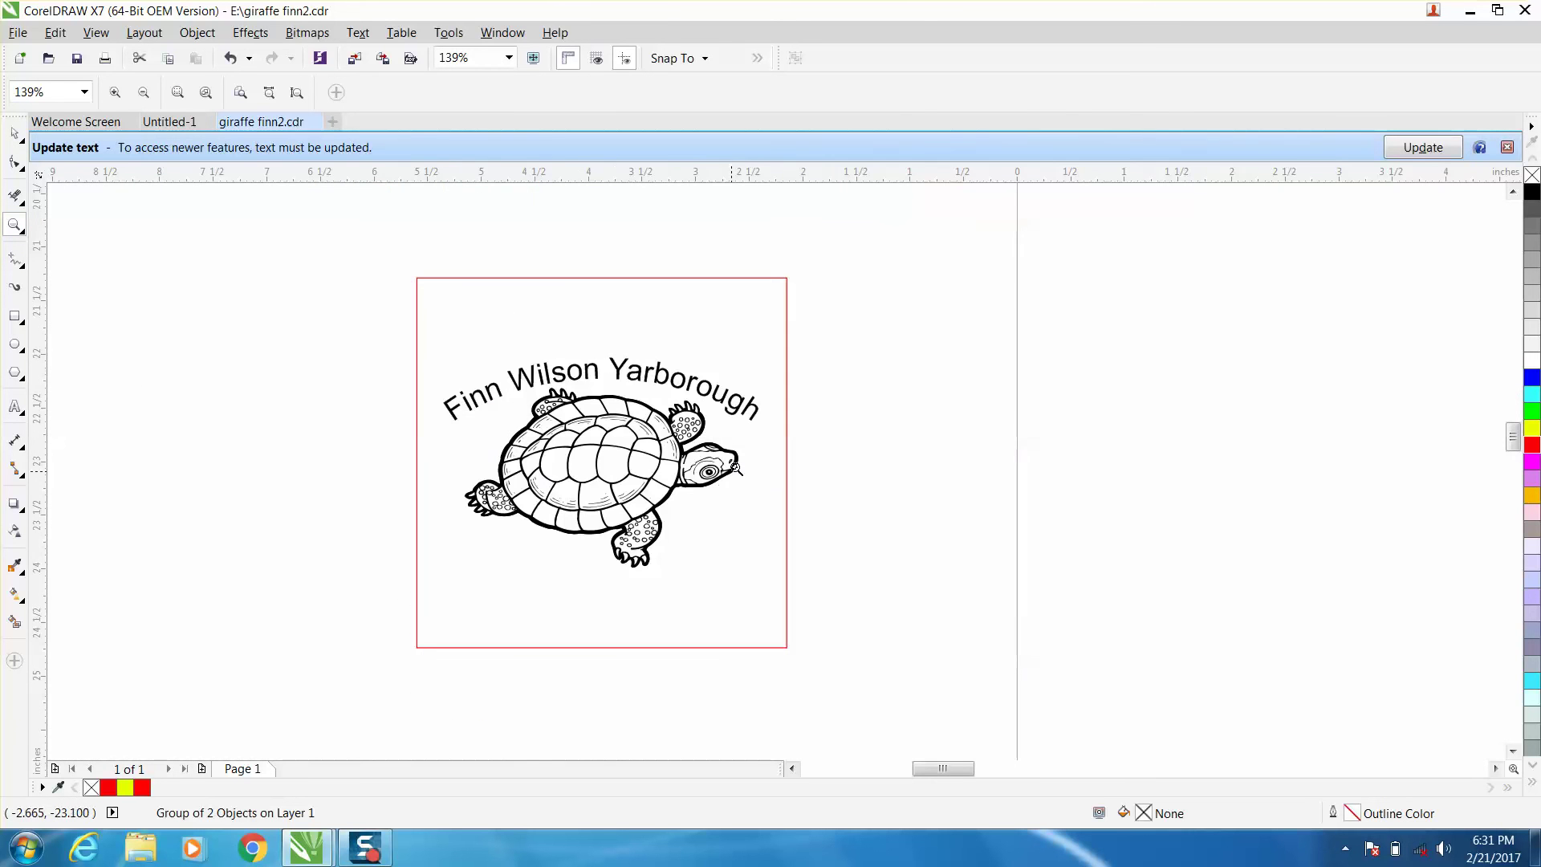
scroll(745, 456, "down", 5)
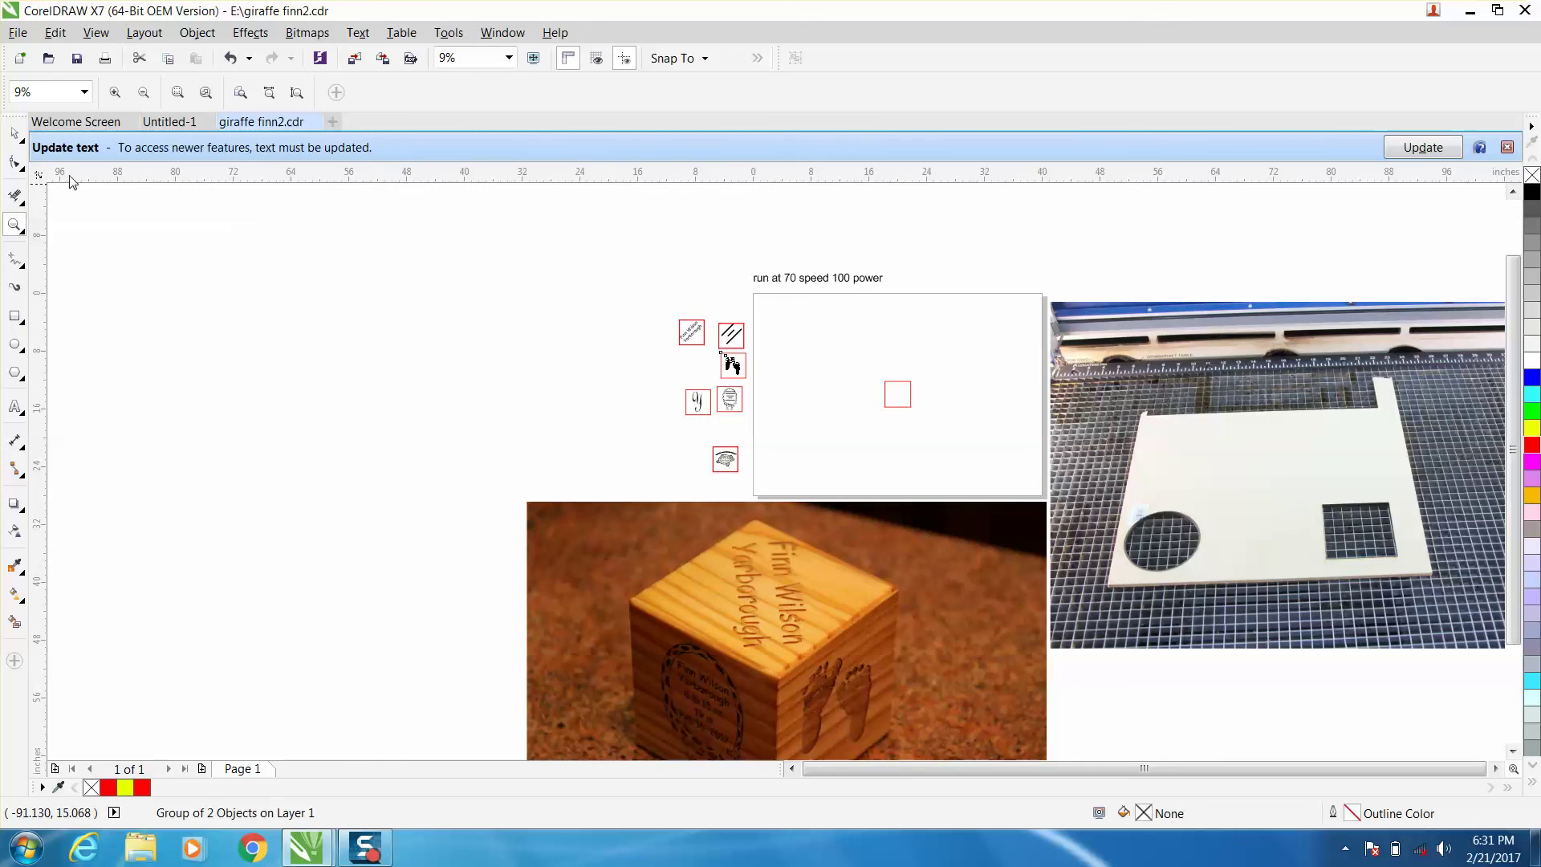
Move the 8 lb 15 oz / 19 in / Feb 16, 2017 text design onto the jig square and zoom in.
left_click(14, 132)
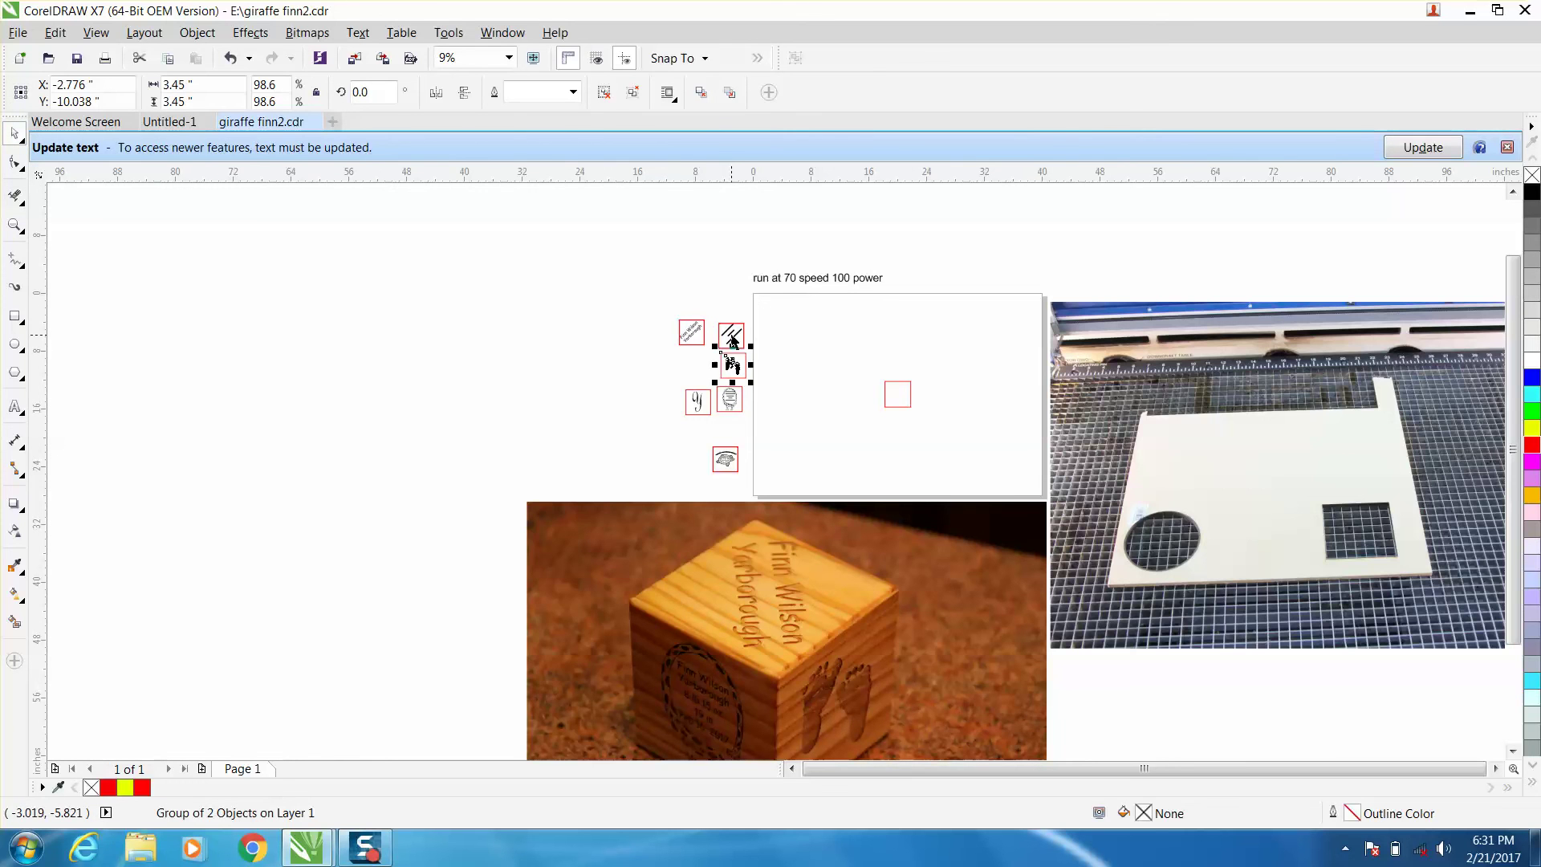
left_click_drag(732, 337, 894, 393)
left_click(15, 226)
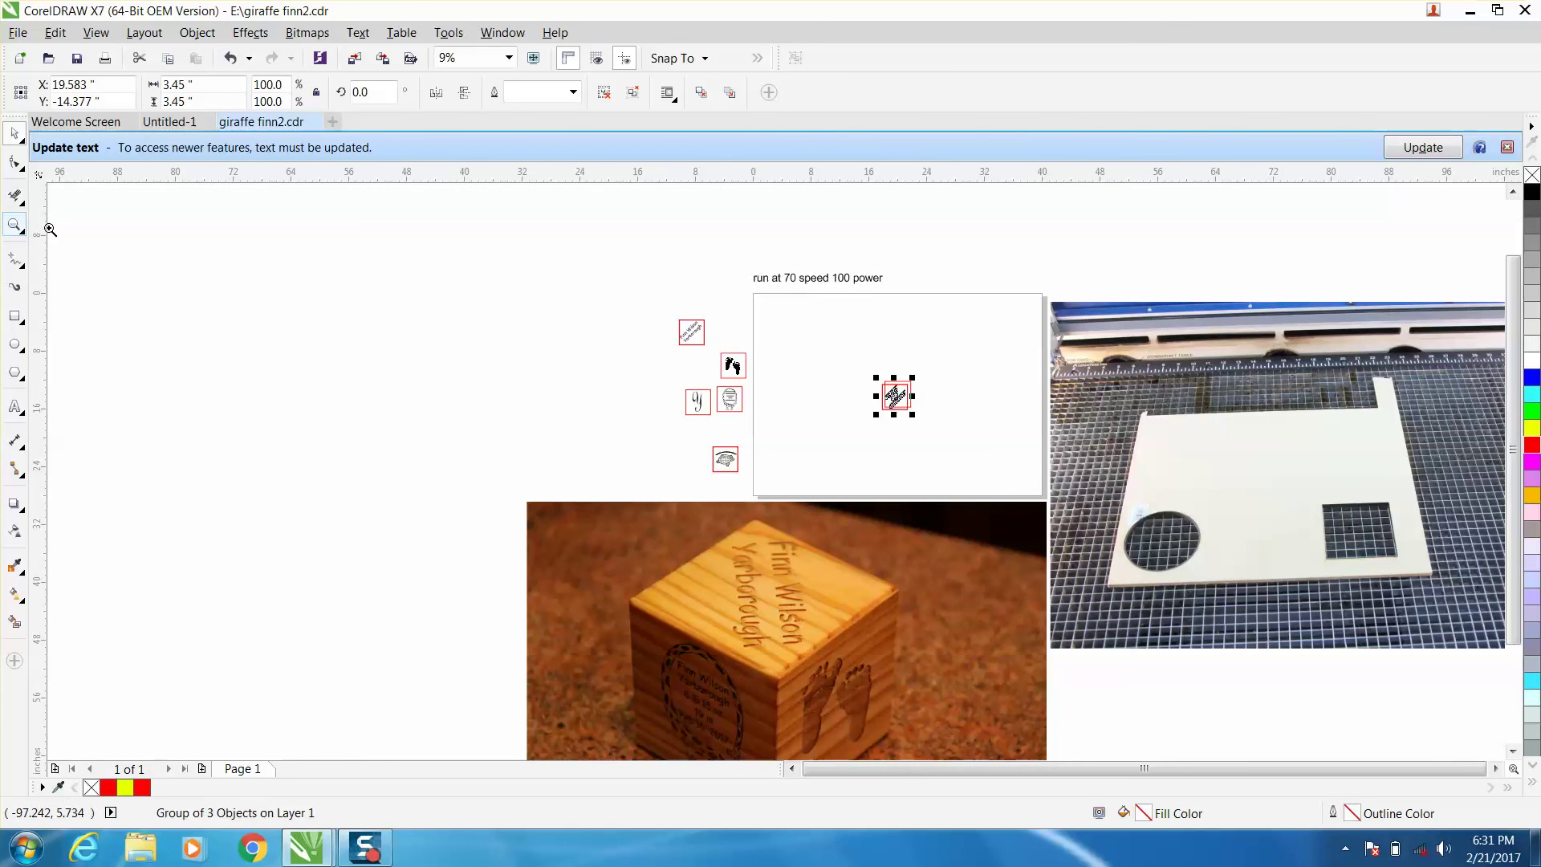
left_click_drag(871, 366, 959, 444)
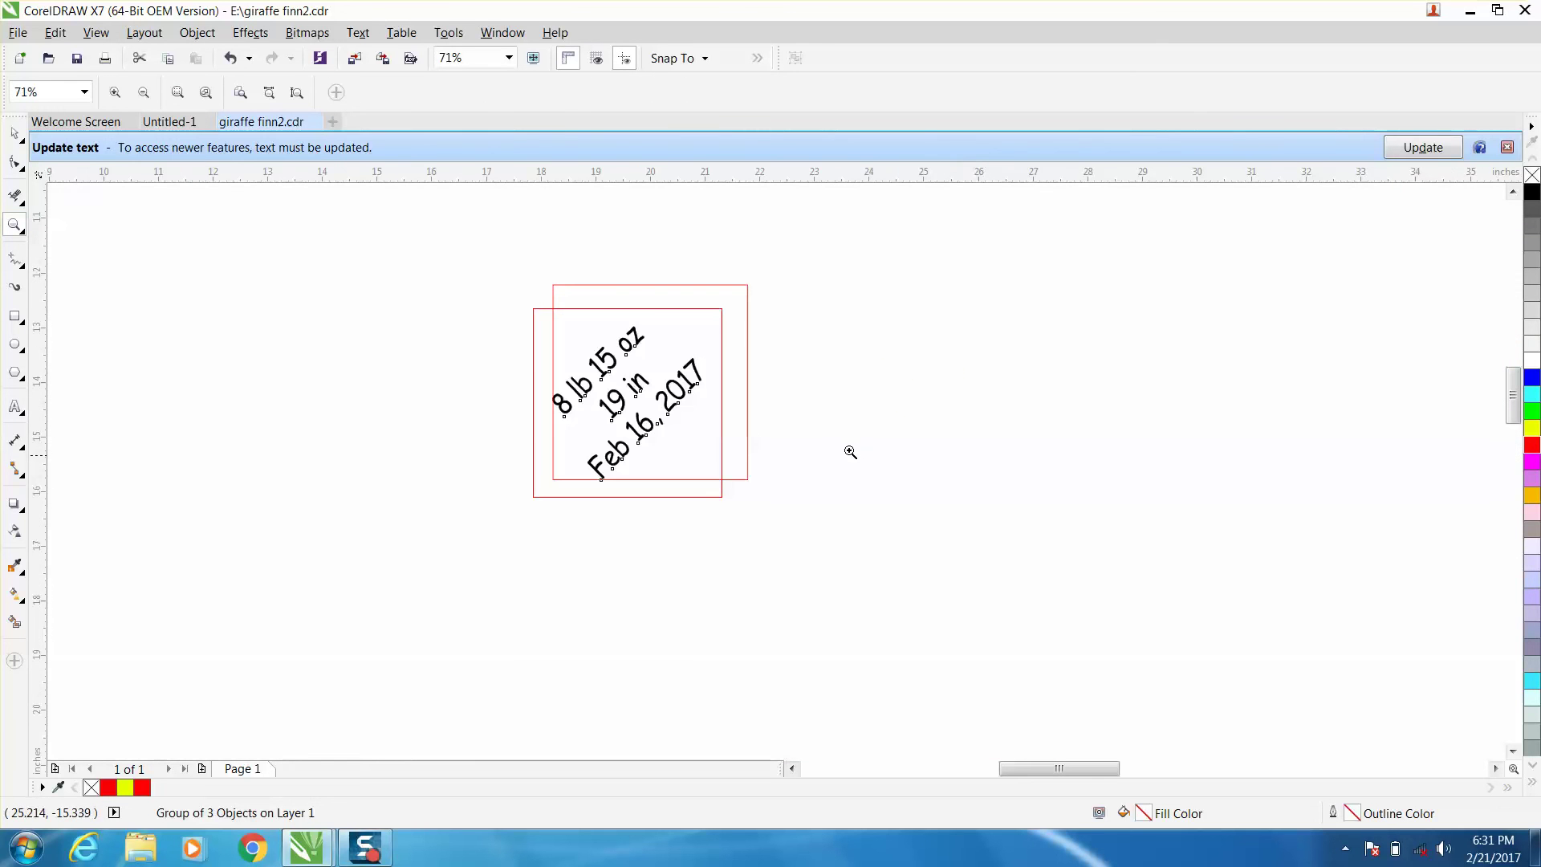
left_click(15, 134)
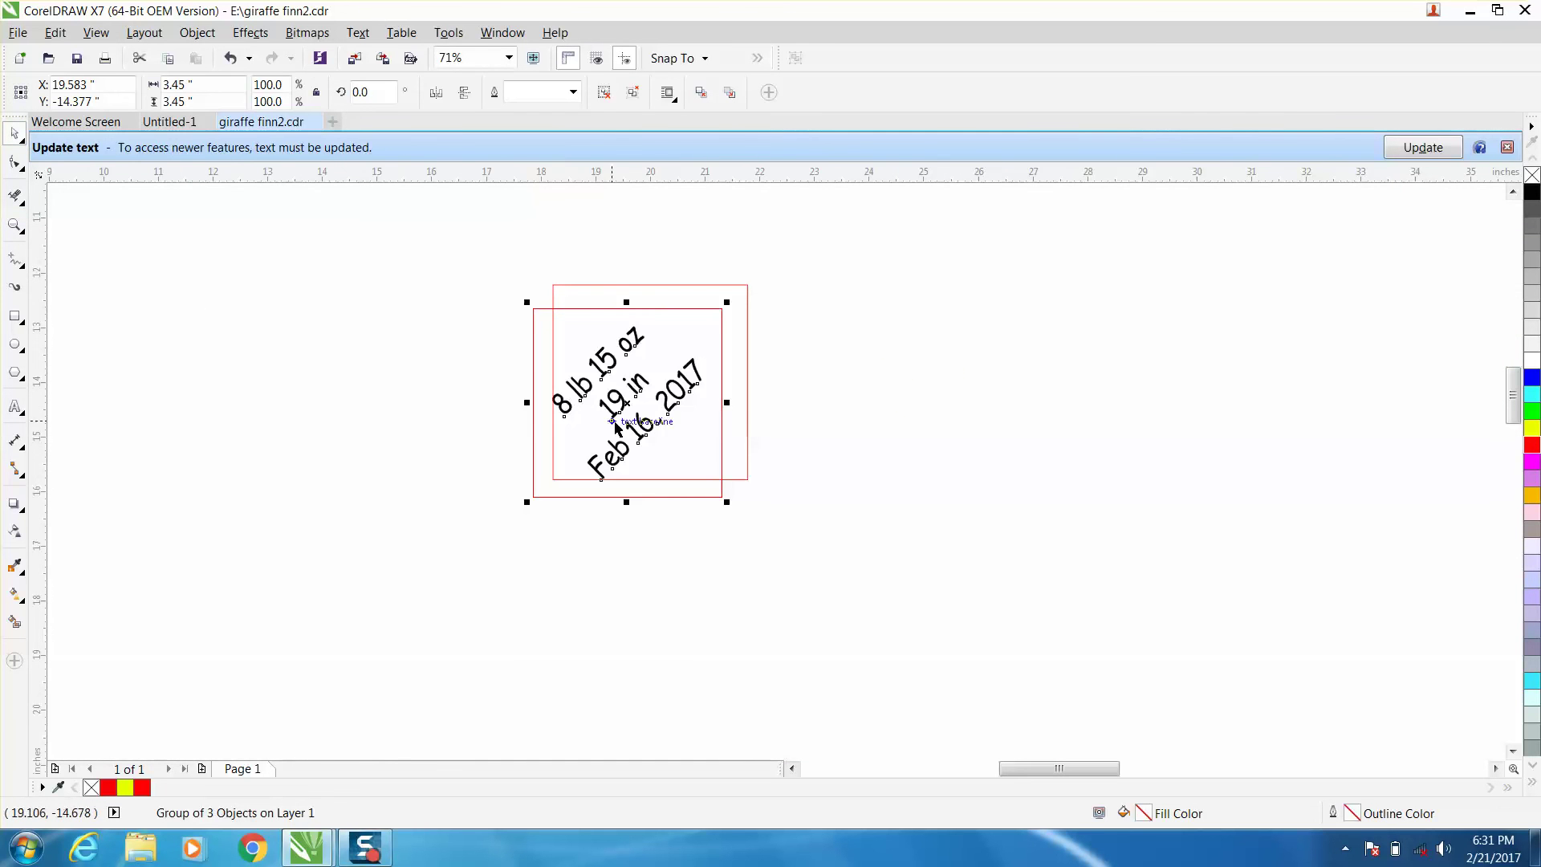
Snap the stats text to the jig square's centre, undoing a stray off-centre move.
left_click_drag(634, 413, 660, 394)
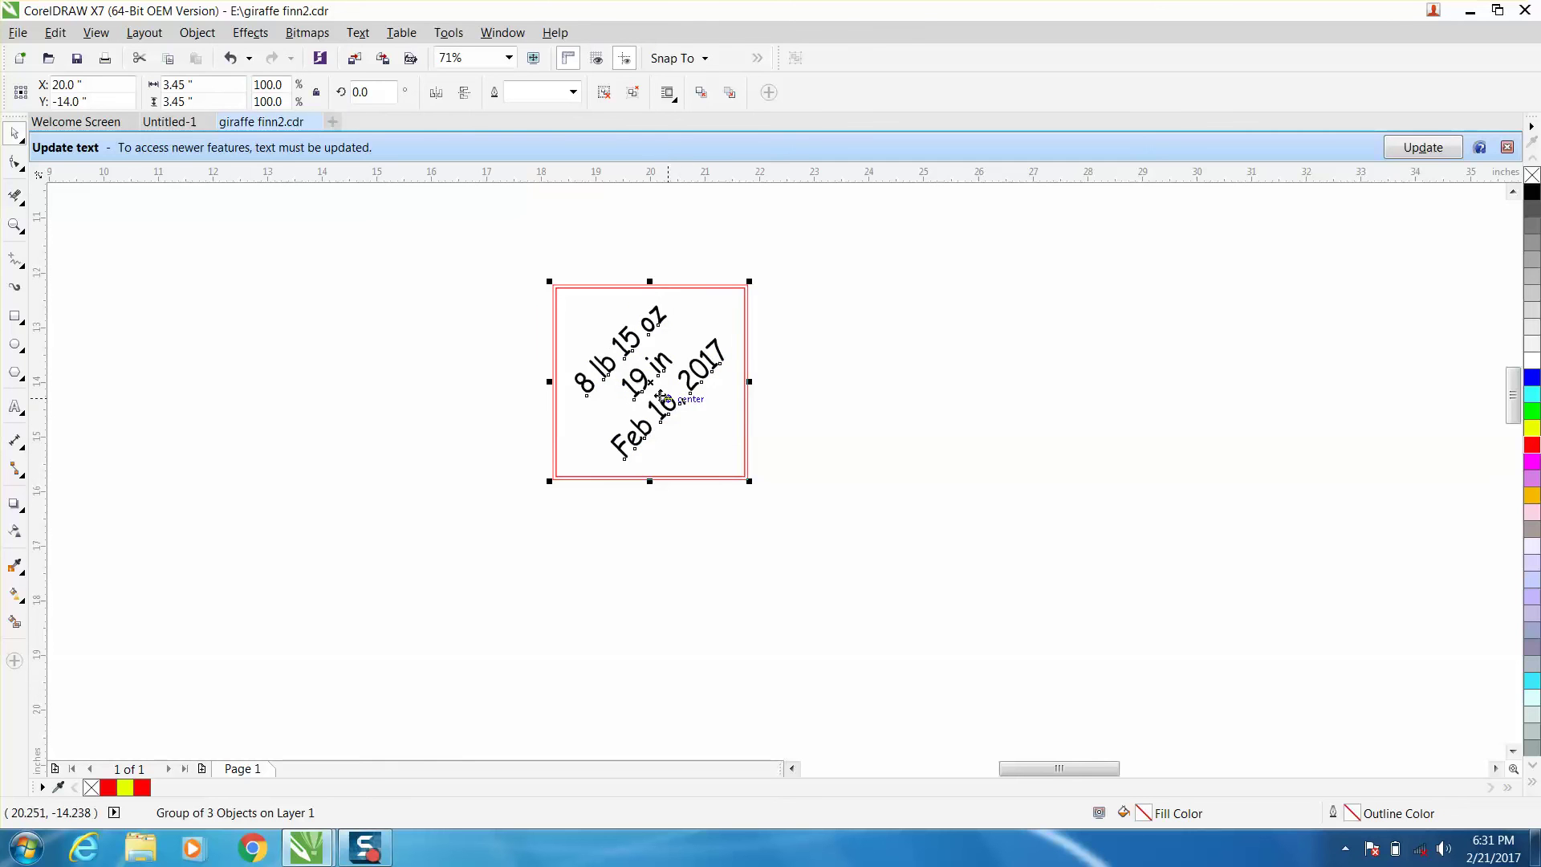
left_click_drag(661, 394, 499, 415)
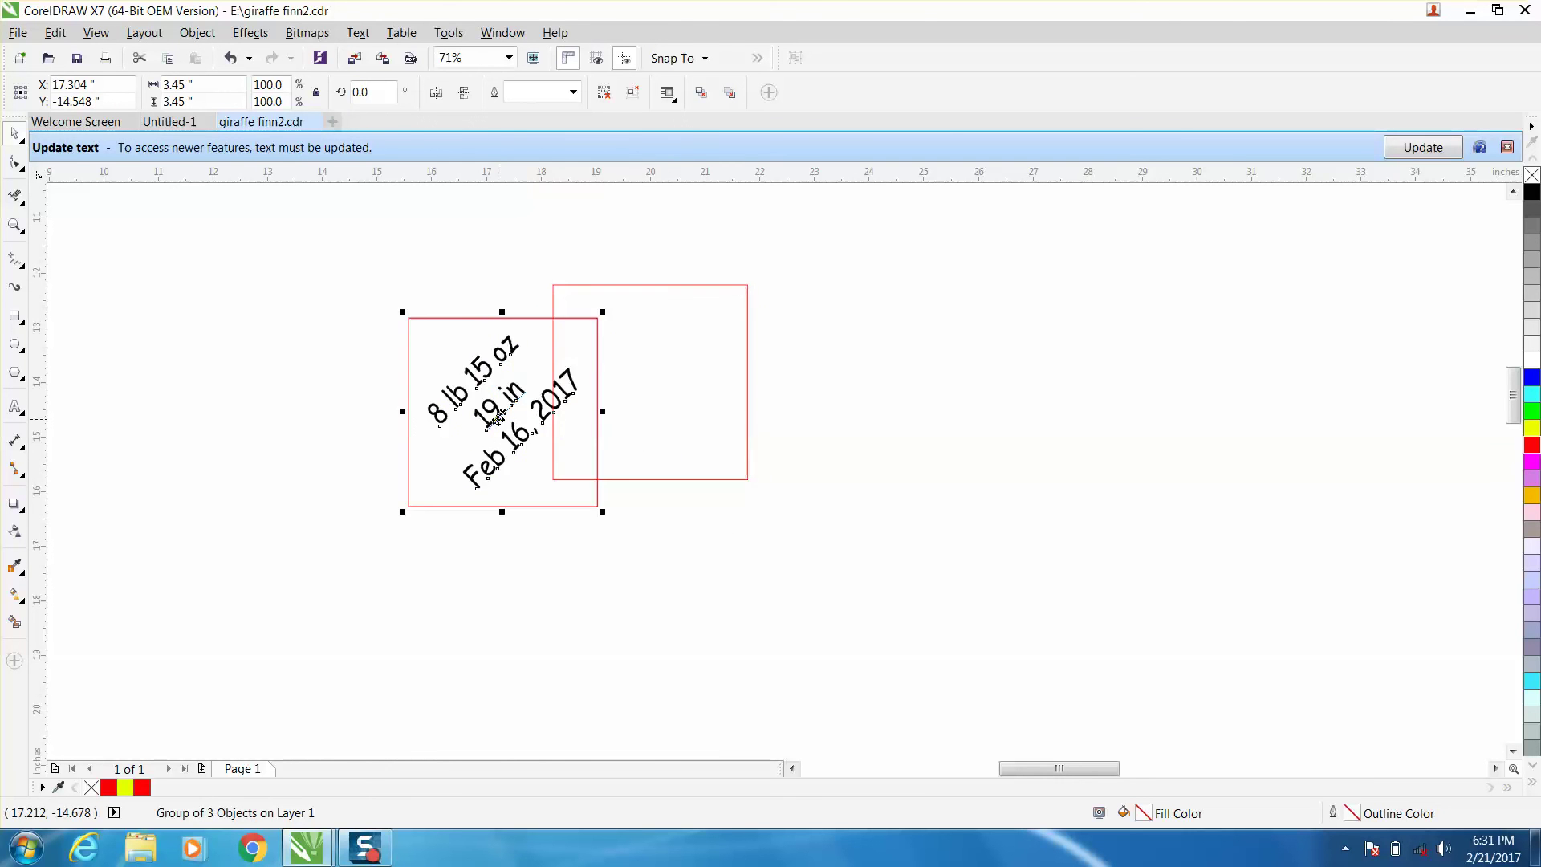
key("ctrl+z")
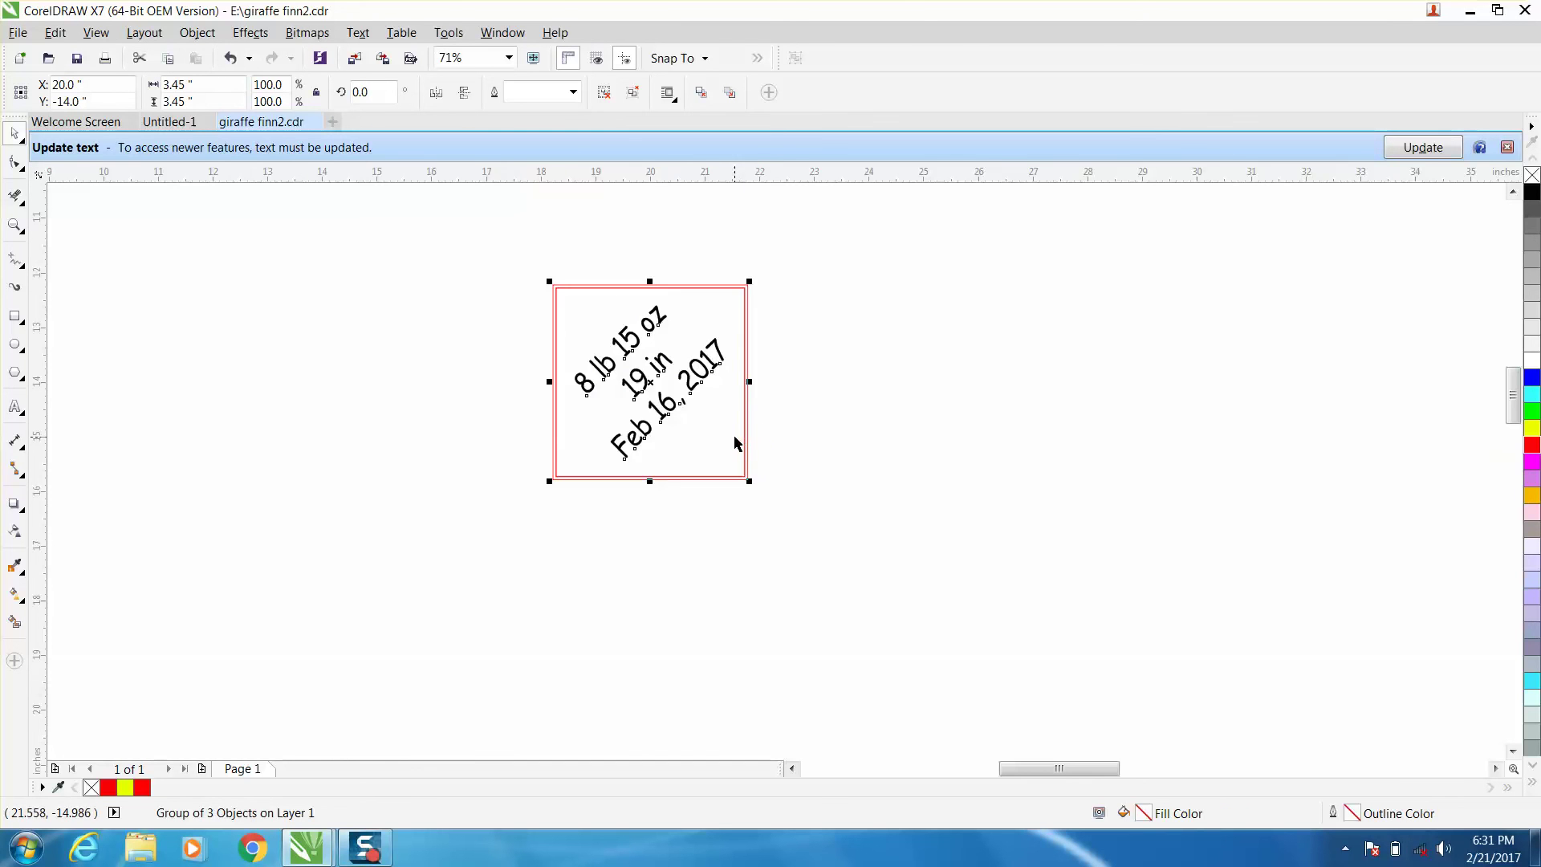
scroll(737, 440, "down", 2)
scroll(736, 444, "down", 3)
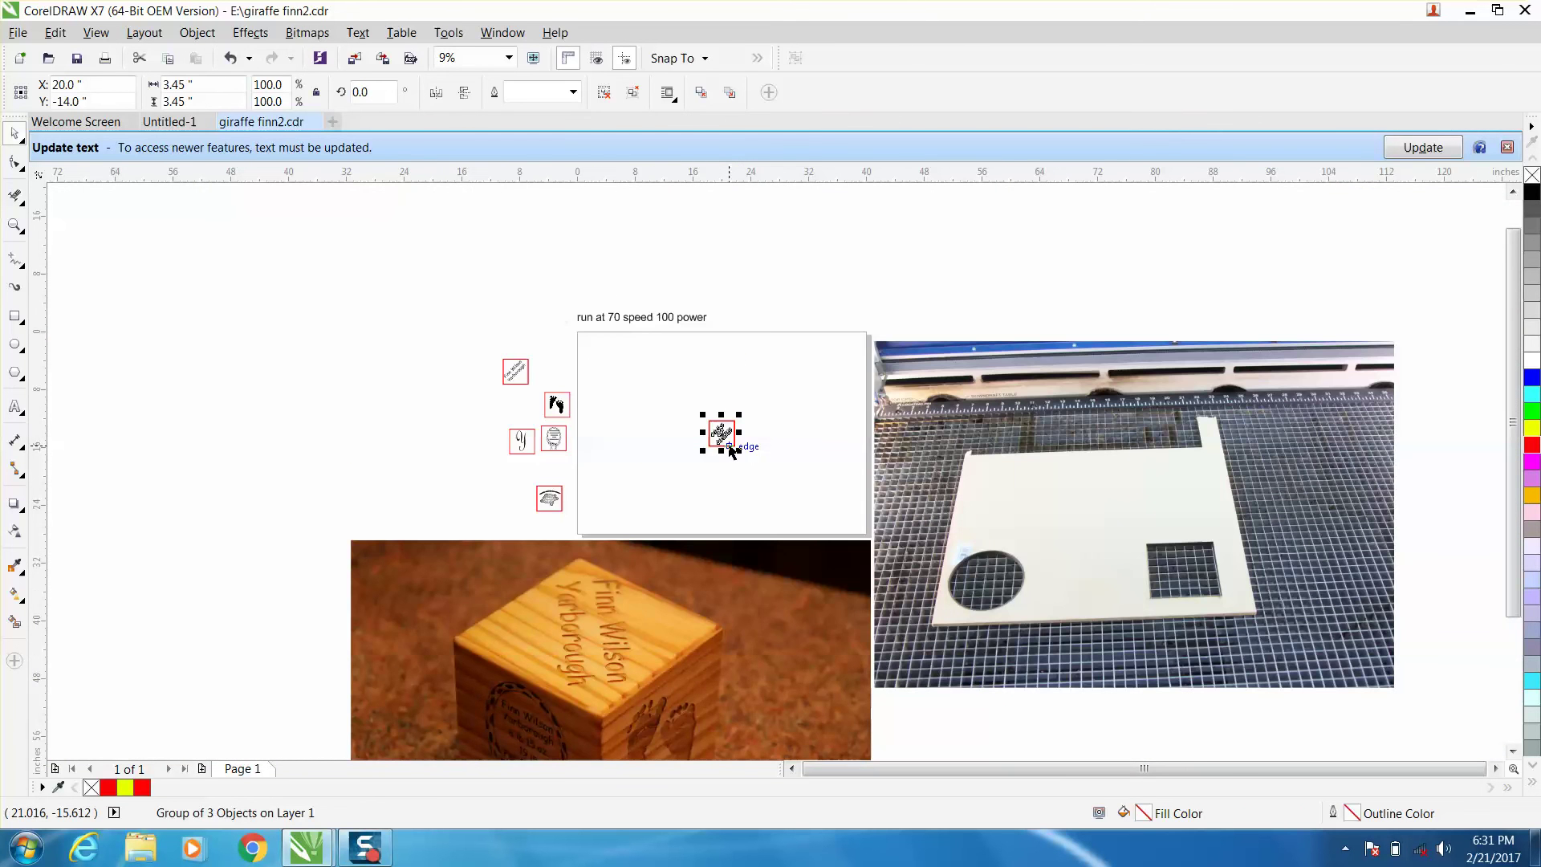